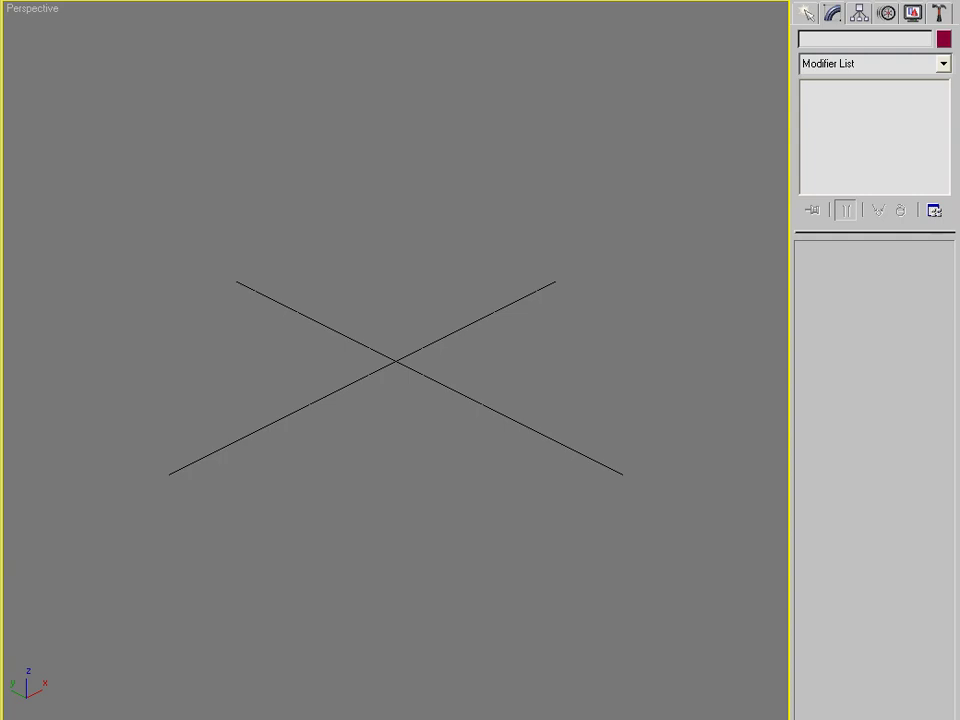
Draw Circle01 with a radius of 10 centred on the scene origin
{"action": "left_click", "coordinate": [803, 14]}
{"action": "middle_click_drag", "start_coordinate": [405, 392], "coordinate": [489, 431], "text": "alt"}
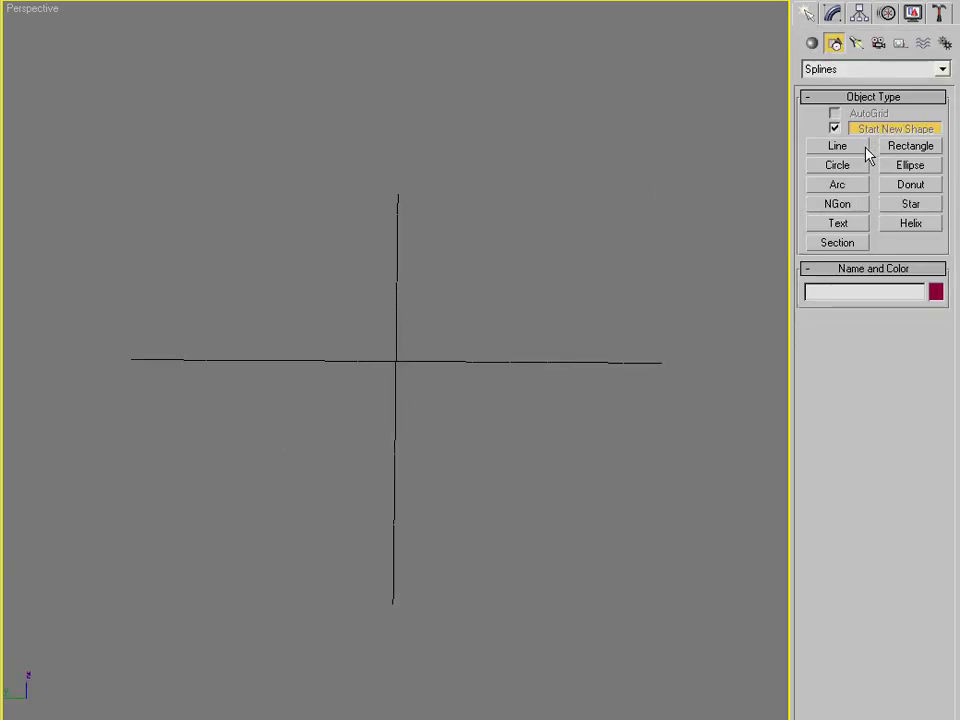
{"action": "left_click", "coordinate": [838, 165]}
{"action": "left_click_drag", "start_coordinate": [396, 361], "coordinate": [437, 363]}
{"action": "middle_click_drag", "start_coordinate": [445, 363], "coordinate": [520, 340], "text": "alt"}
{"action": "right_click", "coordinate": [405, 360]}
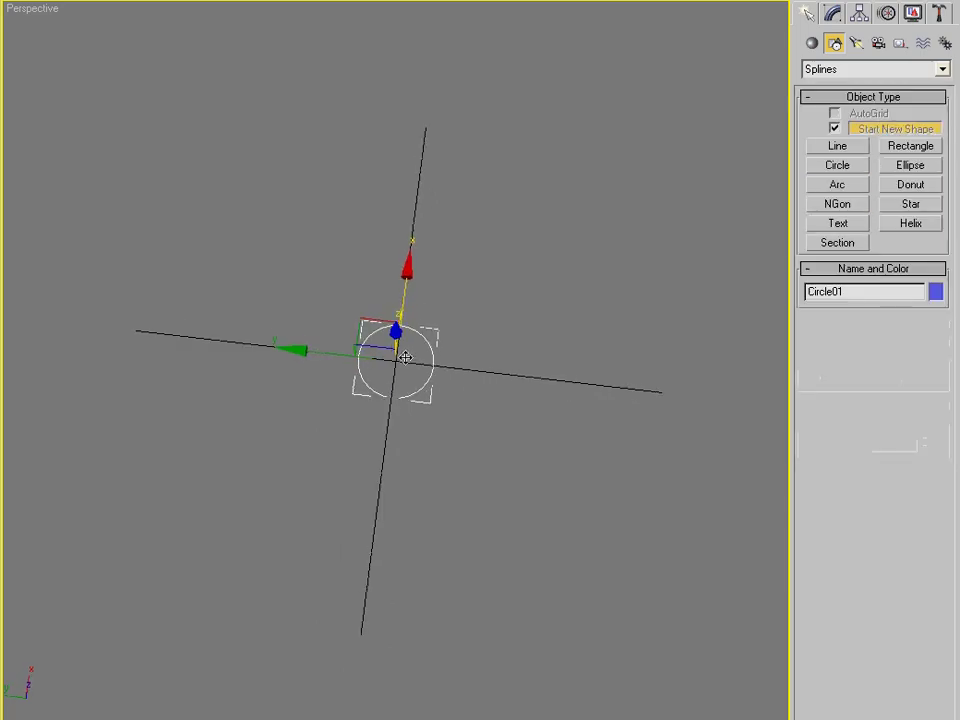
{"action": "middle_click_drag", "start_coordinate": [471, 311], "coordinate": [383, 304], "text": "alt"}
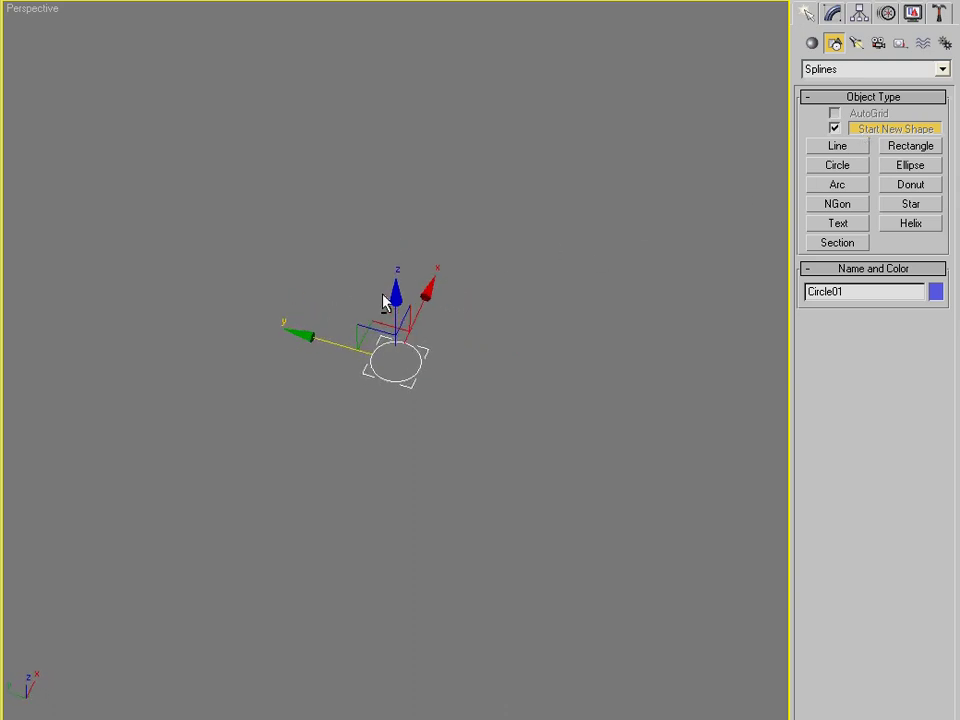
Draw a star spline outward from the circle's centre, radii 79.206 and 47.217
{"action": "left_click", "coordinate": [885, 205]}
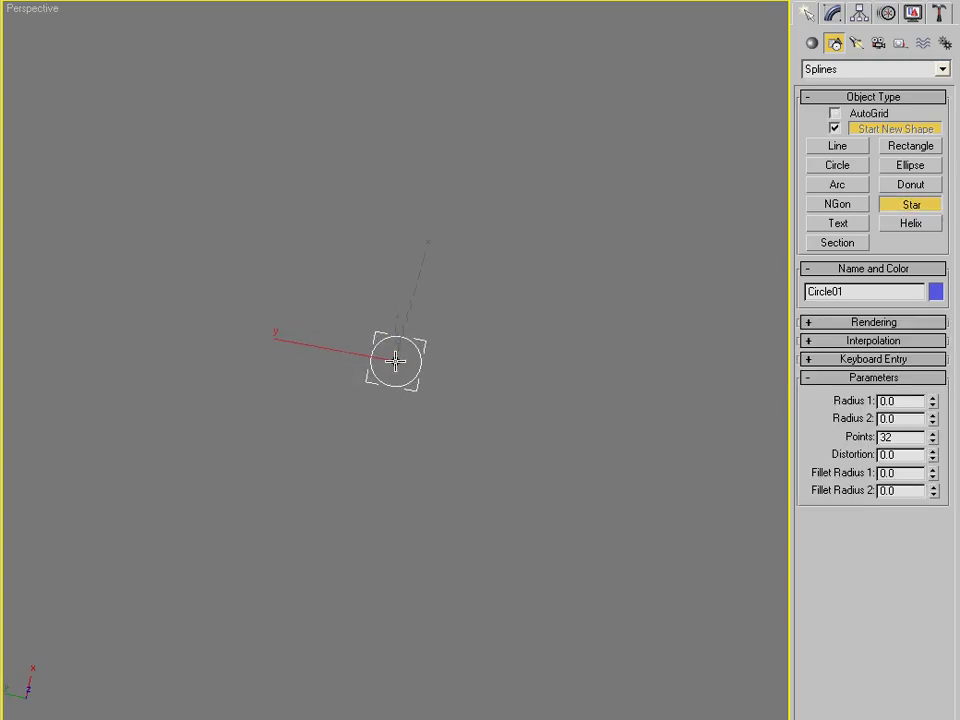
{"action": "left_click_drag", "start_coordinate": [396, 360], "coordinate": [595, 363]}
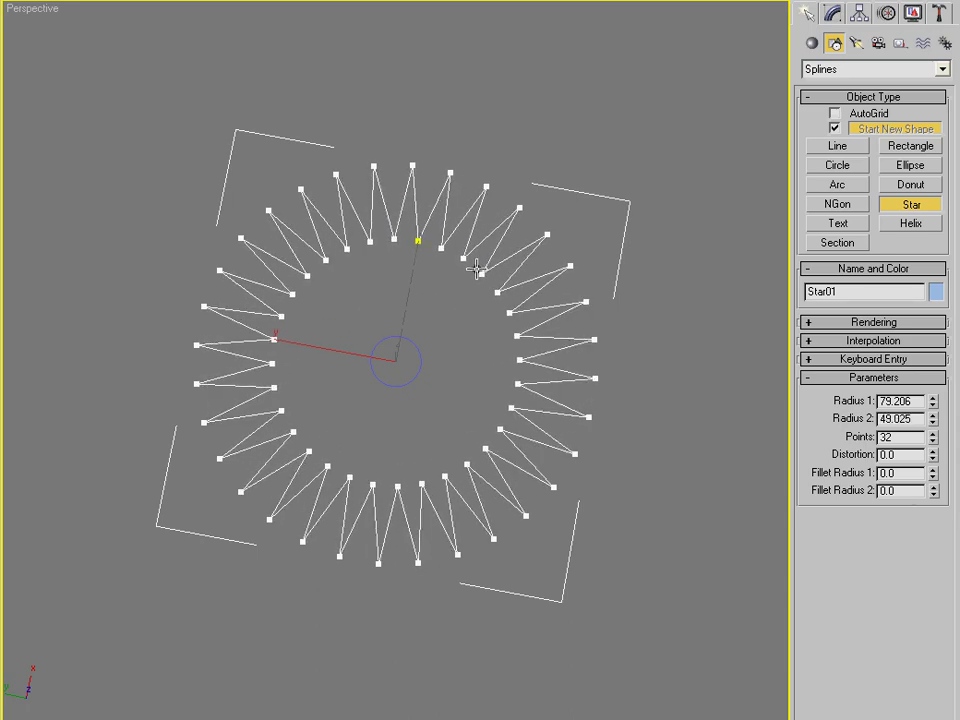
{"action": "left_click", "coordinate": [476, 272]}
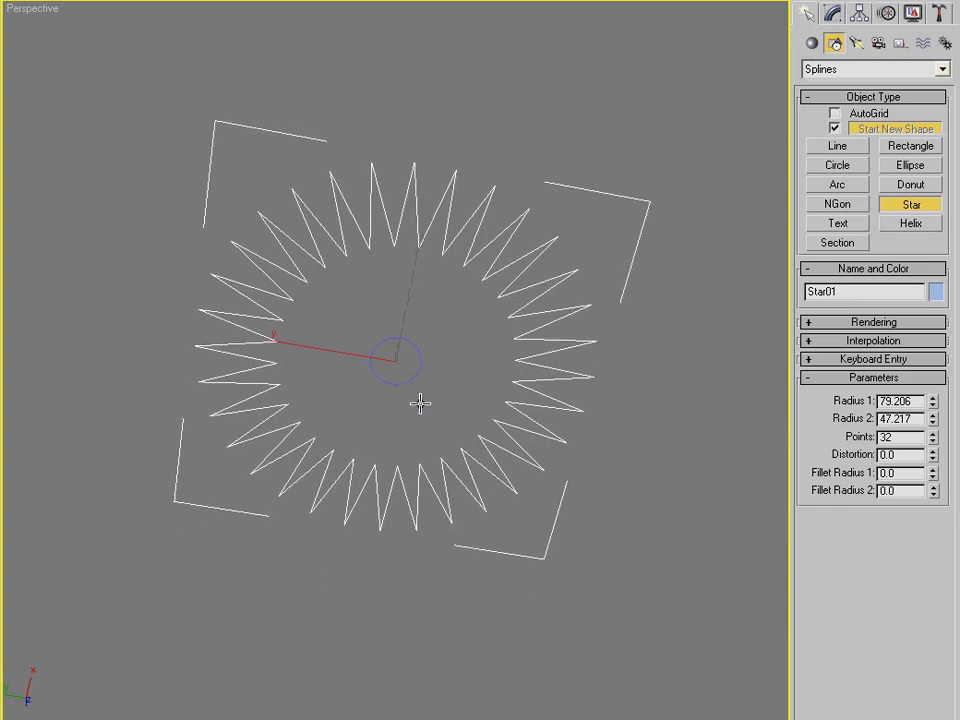
{"action": "middle_click_drag", "start_coordinate": [420, 403], "coordinate": [521, 336], "text": "alt"}
Lower the star's point count to 23 and end star creation
{"action": "left_click", "coordinate": [933, 442]}
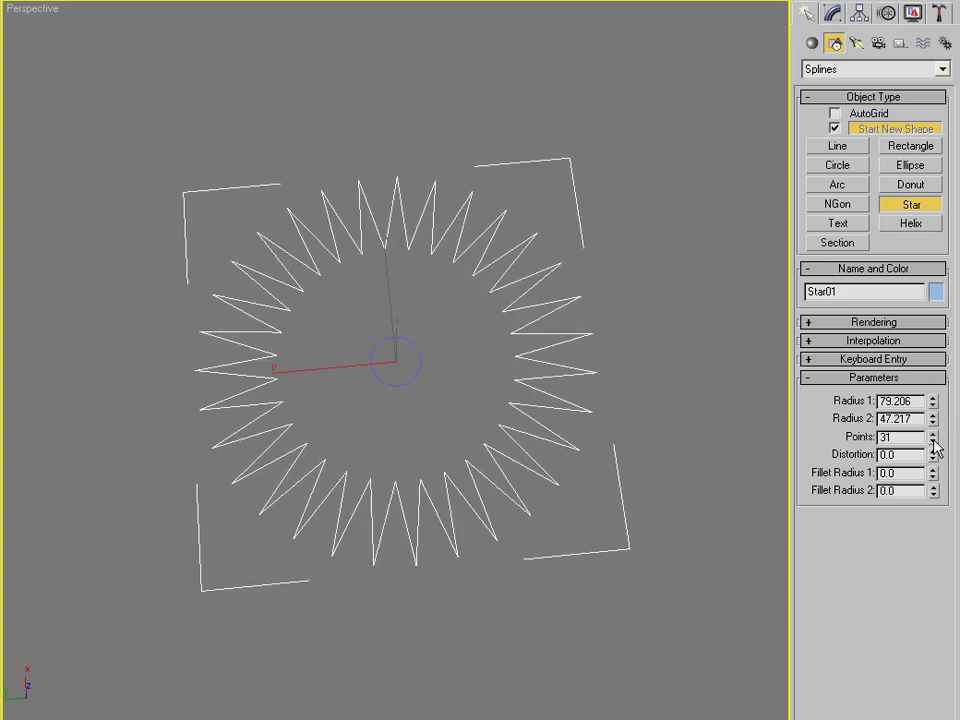
{"action": "left_click_drag", "start_coordinate": [936, 447], "coordinate": [935, 438]}
{"action": "middle_click_drag", "start_coordinate": [478, 432], "coordinate": [458, 344], "text": "alt"}
{"action": "right_click", "coordinate": [458, 344]}
{"action": "right_click", "coordinate": [456, 302]}
Convert the star to an Editable Spline and chamfer its inner vertices by 12
{"action": "mouse_move", "coordinate": [529, 471]}
{"action": "left_click", "coordinate": [620, 531]}
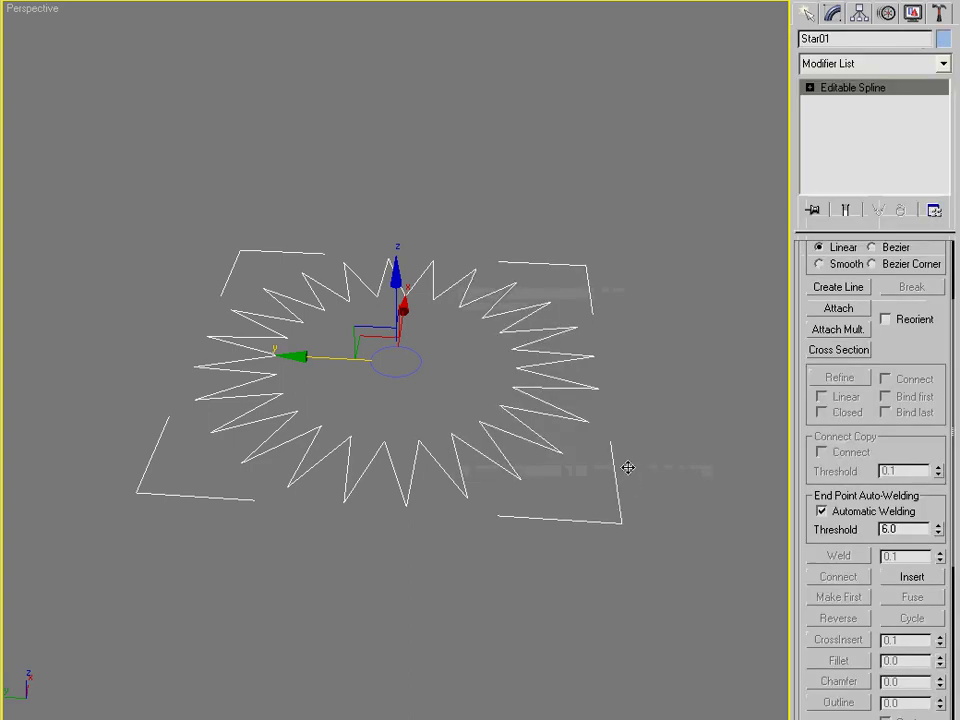
{"action": "middle_click_drag", "start_coordinate": [424, 364], "coordinate": [578, 382], "text": "alt"}
{"action": "key", "text": "1"}
{"action": "middle_click_drag", "start_coordinate": [520, 400], "coordinate": [407, 369], "text": "alt"}
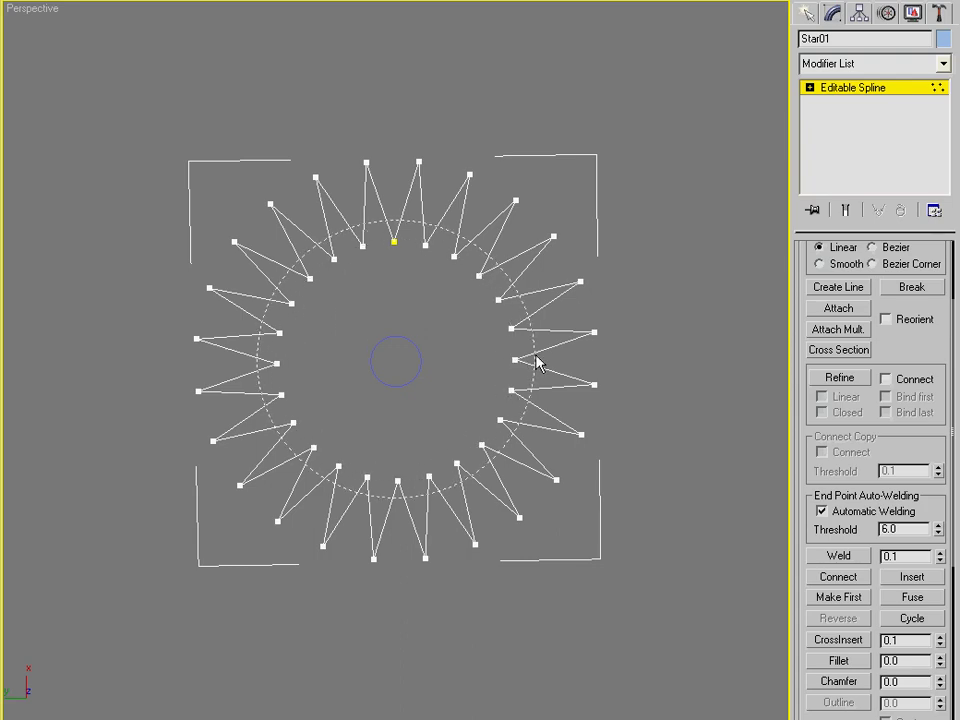
{"action": "left_click_drag", "start_coordinate": [536, 363], "coordinate": [536, 363]}
{"action": "scroll", "coordinate": [912, 438], "scroll_direction": "down", "scroll_amount": 5}
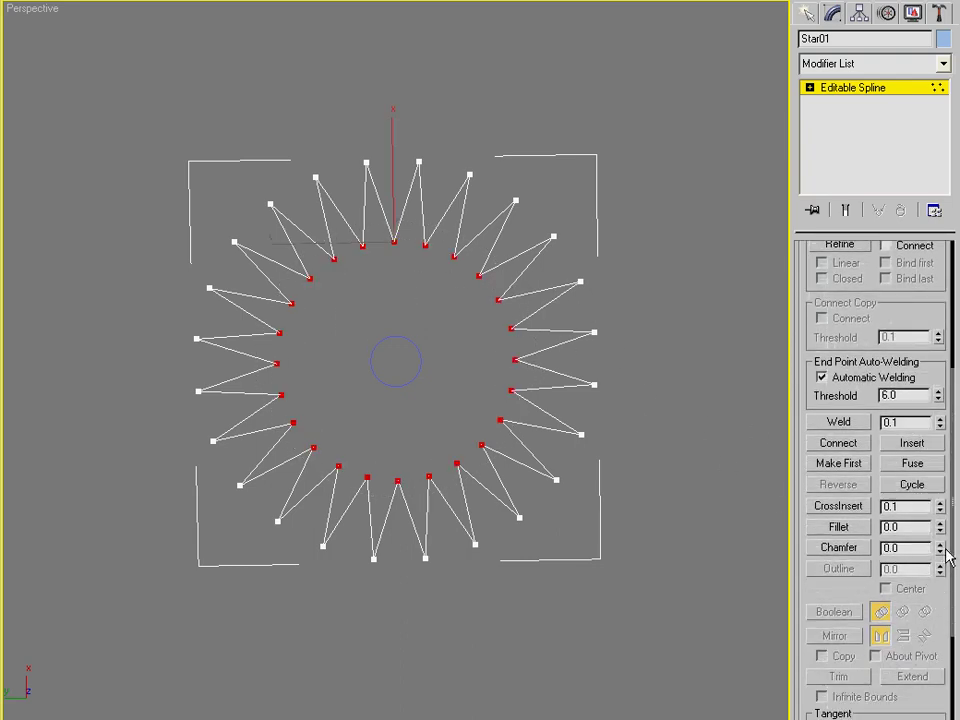
{"action": "left_click_drag", "start_coordinate": [945, 556], "coordinate": [940, 537]}
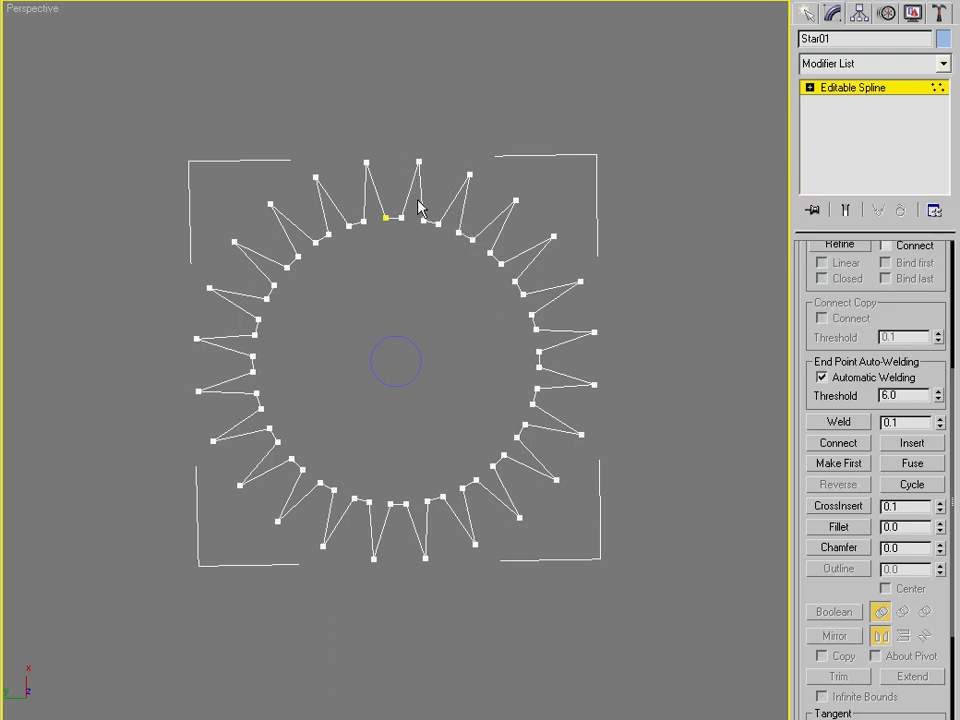
Invert the selection to the outer star tips and chamfer them by 17
{"action": "left_click_drag", "start_coordinate": [395, 366], "coordinate": [556, 362]}
{"action": "key", "text": "ctrl+i"}
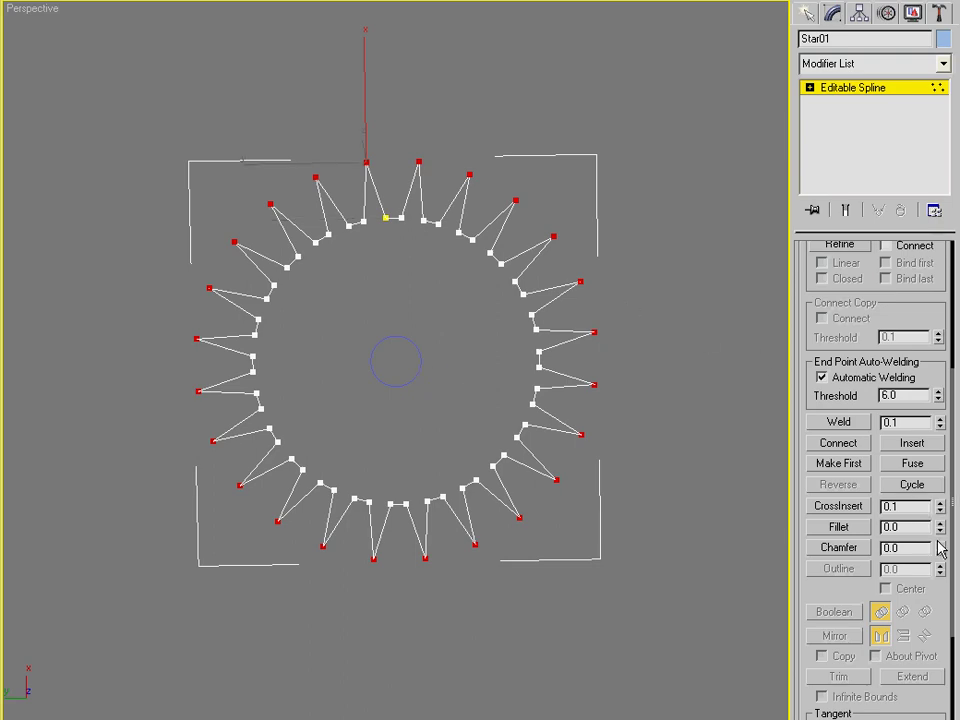
{"action": "left_click_drag", "start_coordinate": [943, 557], "coordinate": [941, 532]}
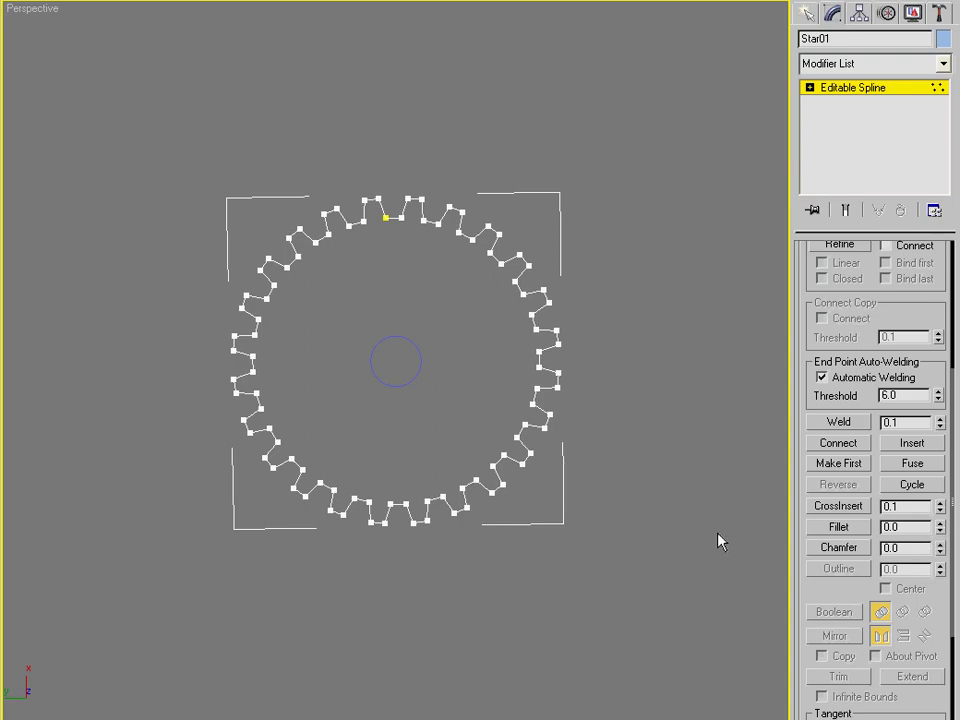
{"action": "middle_click_drag", "start_coordinate": [673, 512], "coordinate": [474, 472], "text": "alt"}
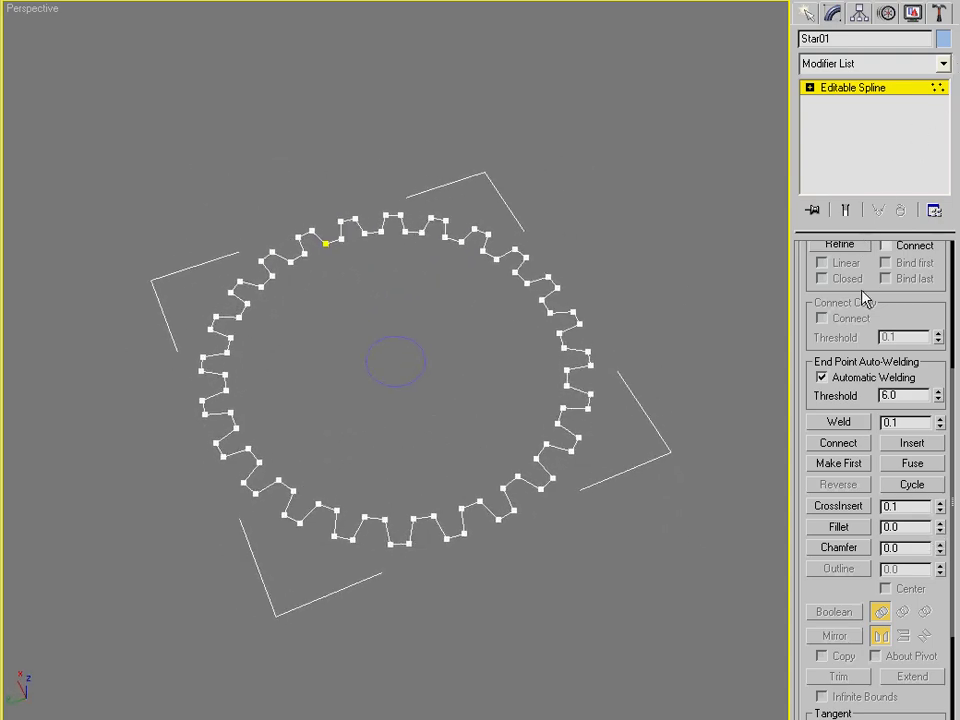
Attach the centre circle to Star01 so the gear outline and hole form one spline
{"action": "scroll", "coordinate": [870, 340], "scroll_direction": "up", "scroll_amount": 5}
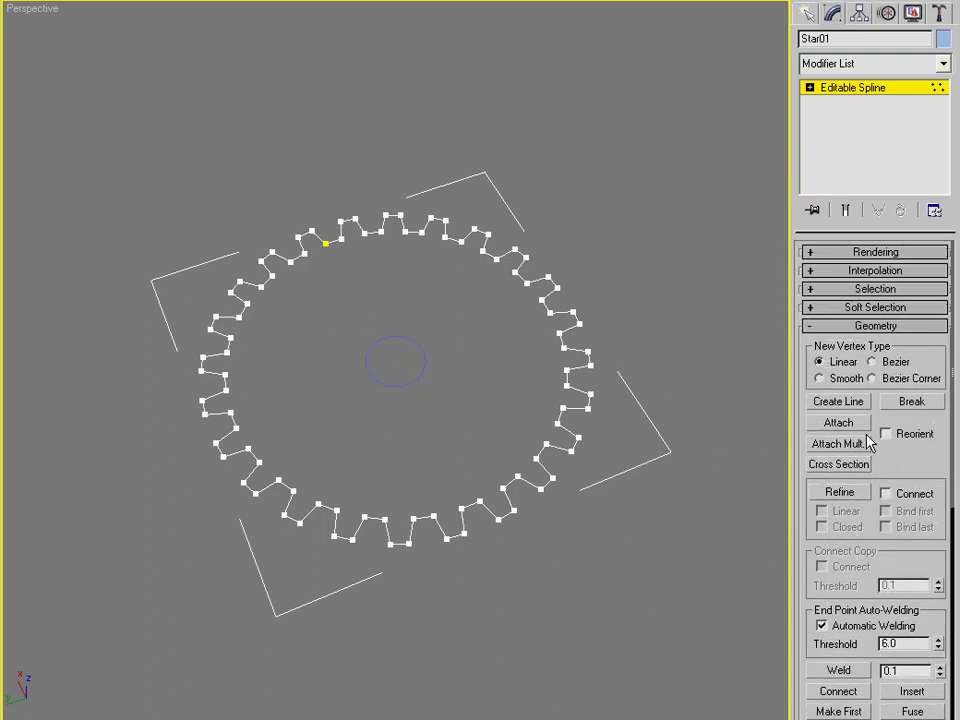
{"action": "left_click", "coordinate": [838, 423]}
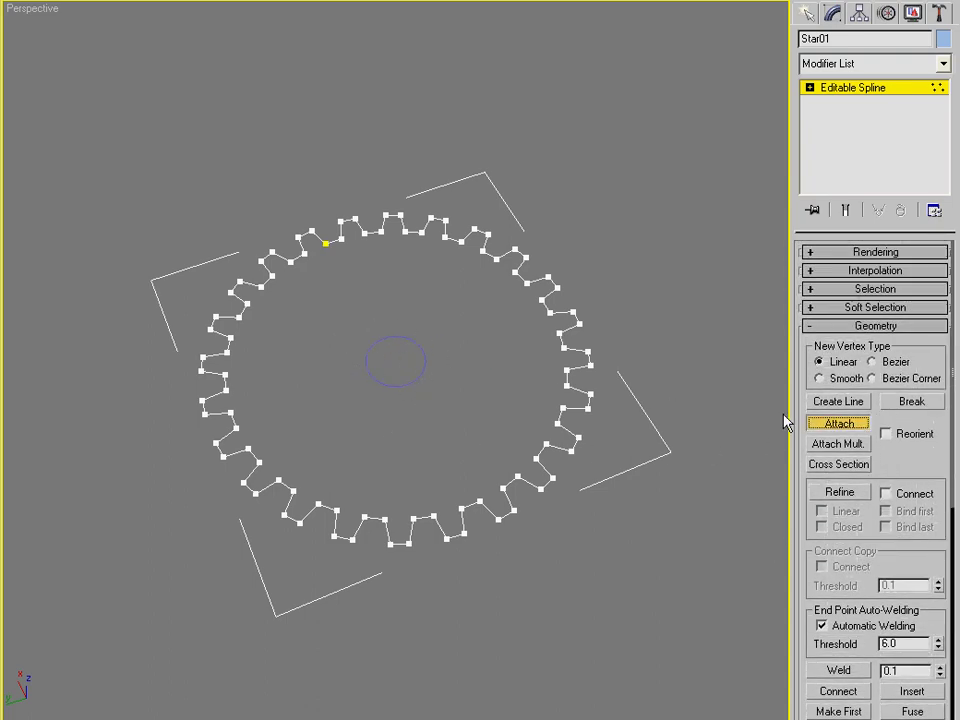
{"action": "left_click", "coordinate": [420, 348]}
{"action": "middle_click_drag", "start_coordinate": [420, 348], "coordinate": [450, 407], "text": "alt"}
{"action": "left_click", "coordinate": [838, 423]}
{"action": "middle_click_drag", "start_coordinate": [673, 403], "coordinate": [490, 280], "text": "alt"}
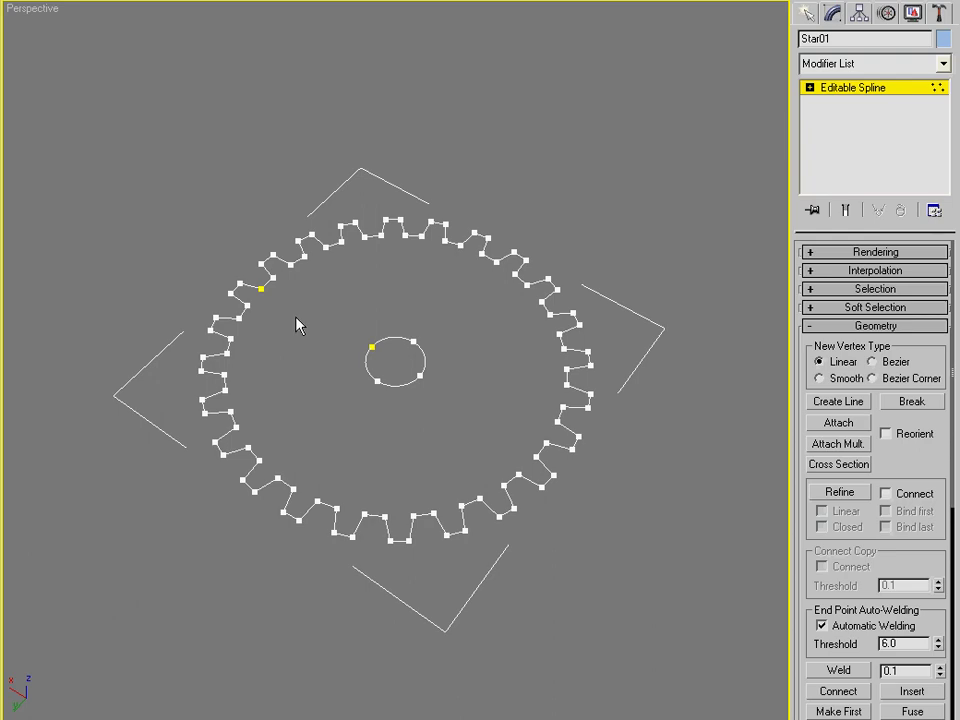
Apply an Extrude modifier to Star01 with Amount 5.0
{"action": "left_click", "coordinate": [942, 64]}
{"action": "left_click_drag", "start_coordinate": [945, 111], "coordinate": [953, 190]}
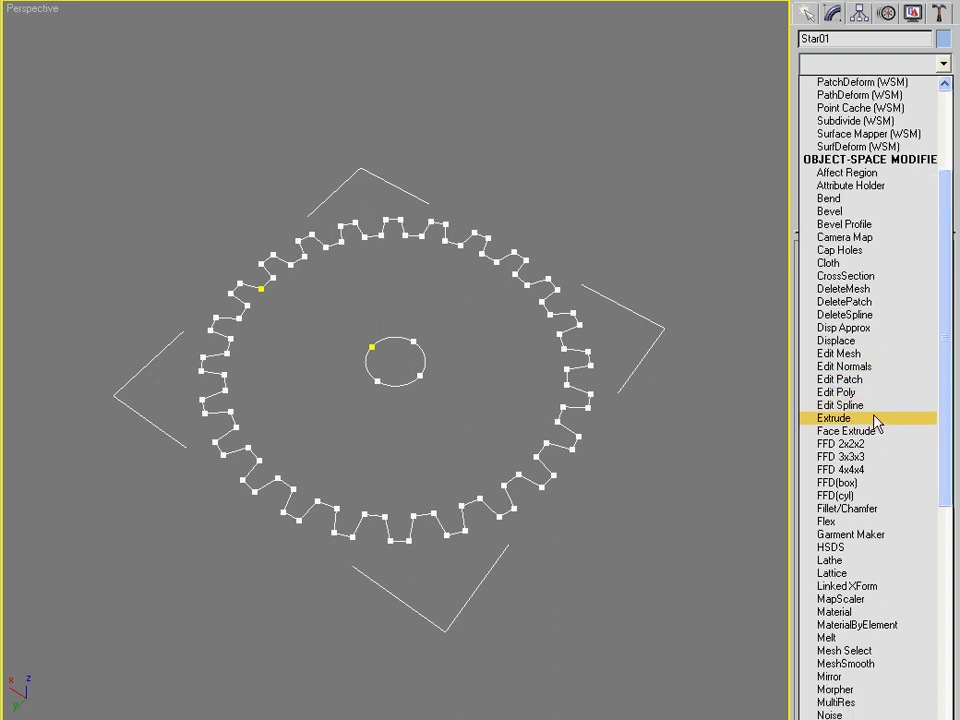
{"action": "left_click", "coordinate": [841, 418]}
{"action": "middle_click_drag", "start_coordinate": [456, 285], "coordinate": [560, 250], "text": "alt"}
{"action": "mouse_move", "coordinate": [926, 273]}
{"action": "left_mouse_down"}
{"action": "mouse_move", "coordinate": [921, 255]}
{"action": "mouse_move", "coordinate": [925, 263]}
{"action": "left_mouse_up"}
{"action": "middle_click_drag", "start_coordinate": [474, 313], "coordinate": [345, 300], "text": "alt"}
{"action": "scroll", "coordinate": [349, 352], "scroll_direction": "up", "scroll_amount": 5}
{"action": "scroll", "coordinate": [349, 352], "scroll_direction": "down", "scroll_amount": 5}
{"action": "middle_click_drag", "start_coordinate": [349, 352], "coordinate": [248, 309], "text": "alt"}
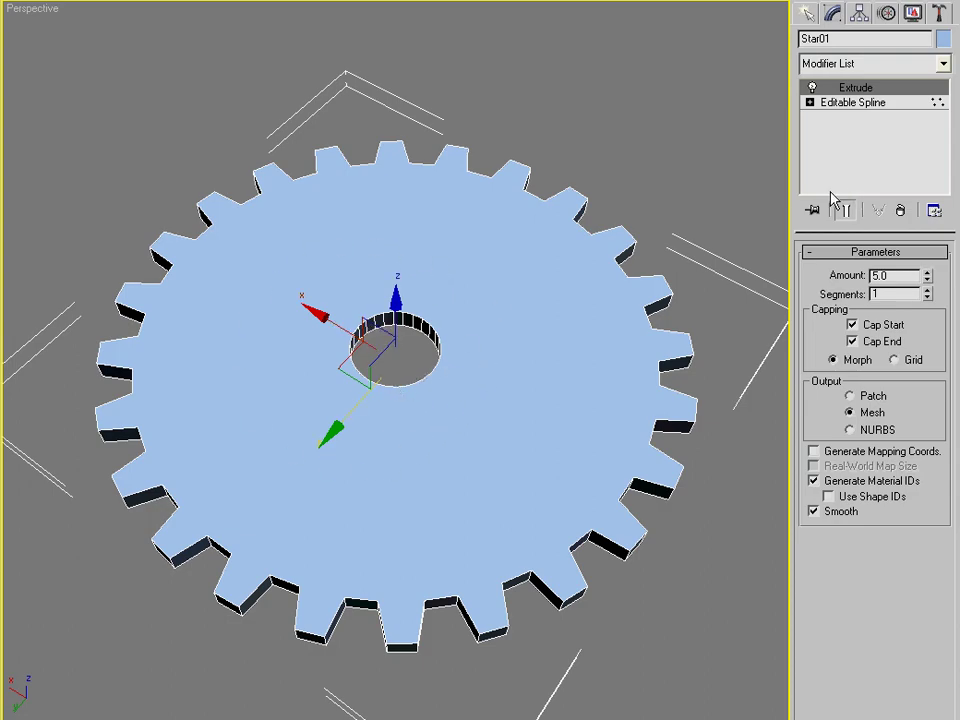
In Spline mode, copy the centre circle up near the top teeth in Top view
{"action": "left_click", "coordinate": [853, 104]}
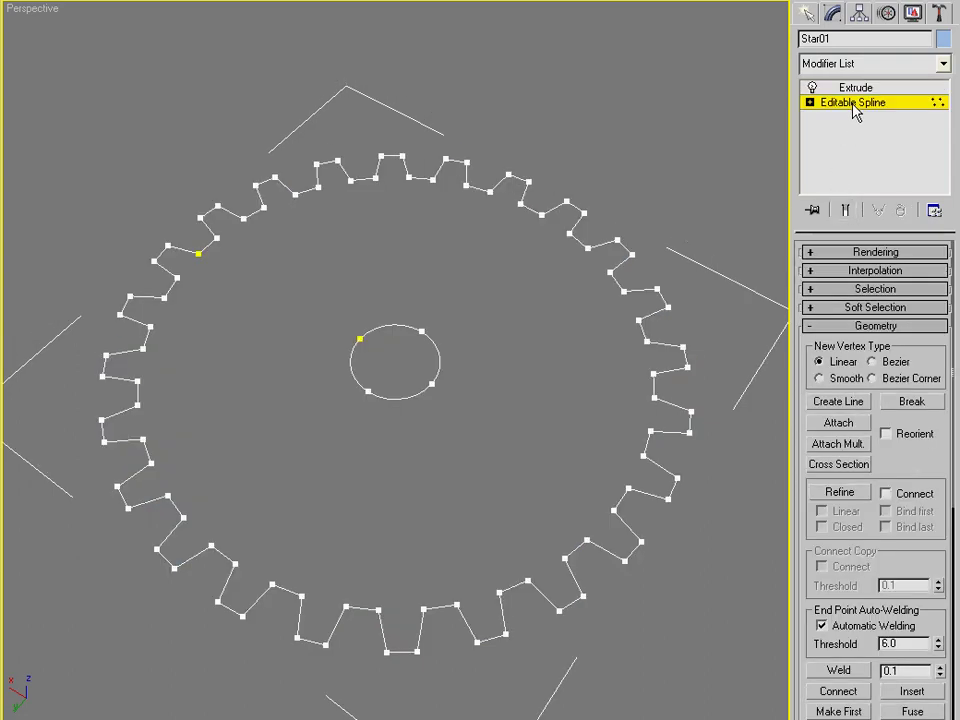
{"action": "key", "text": "3"}
{"action": "left_click", "coordinate": [428, 330]}
{"action": "key", "text": "t"}
{"action": "scroll", "coordinate": [424, 320], "scroll_direction": "down", "scroll_amount": 4}
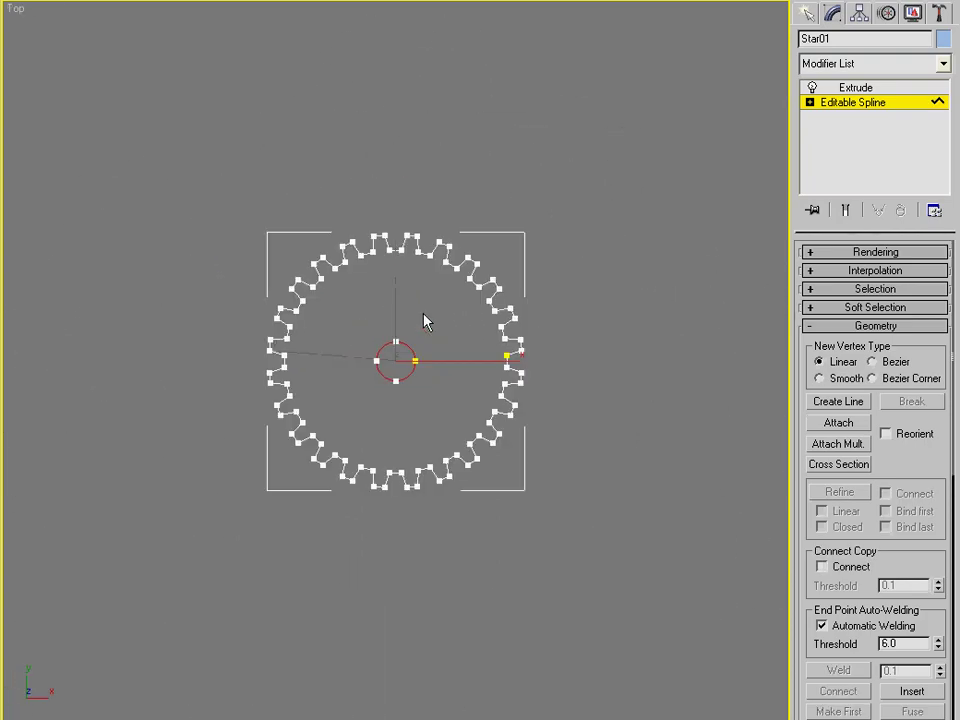
{"action": "key", "text": "w"}
{"action": "scroll", "coordinate": [418, 334], "scroll_direction": "up", "scroll_amount": 4}
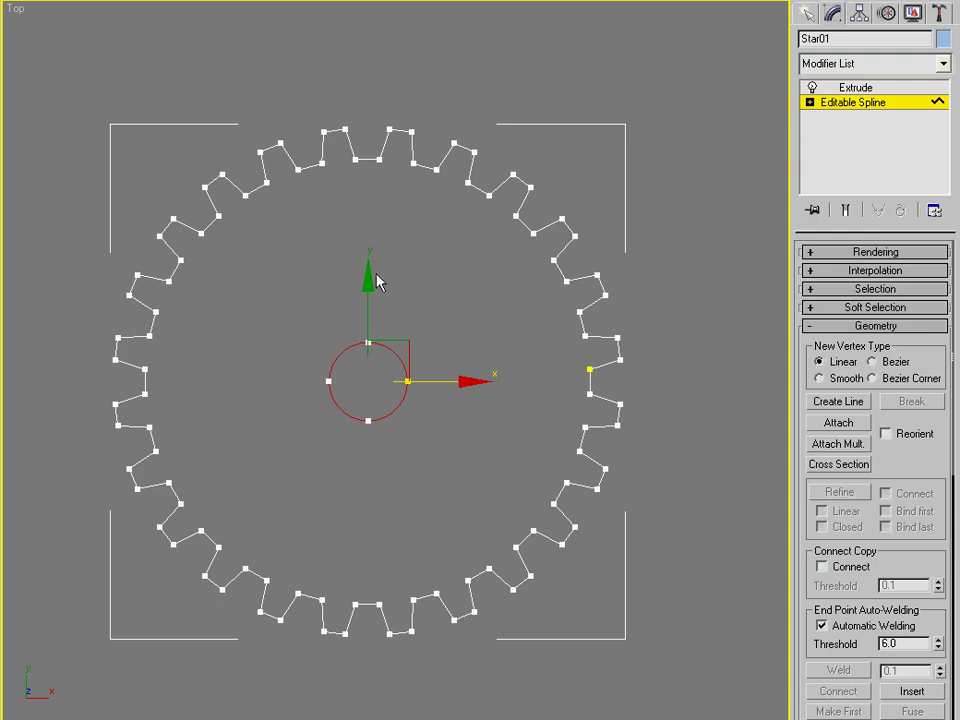
{"action": "left_click_drag", "start_coordinate": [371, 279], "coordinate": [368, 116], "text": "shift"}
Scale the copied circle into a small hole and turn on Show End Result
{"action": "key", "text": "r"}
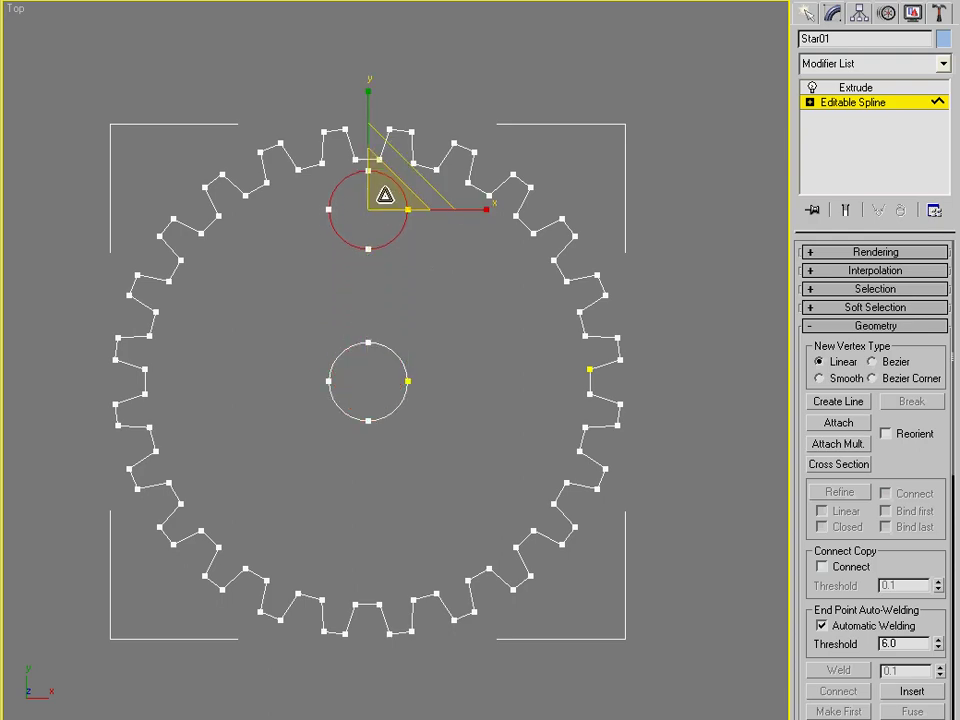
{"action": "key", "text": "p"}
{"action": "left_click_drag", "start_coordinate": [407, 167], "coordinate": [418, 206]}
{"action": "left_click", "coordinate": [843, 211]}
{"action": "mouse_move", "coordinate": [420, 380]}
{"action": "middle_mouse_down", "text": "alt"}
{"action": "mouse_move", "coordinate": [377, 304]}
{"action": "mouse_move", "coordinate": [455, 258]}
{"action": "middle_mouse_up", "text": "alt"}
{"action": "left_click_drag", "start_coordinate": [234, 392], "coordinate": [266, 409]}
{"action": "key", "text": "w"}
{"action": "left_click_drag", "start_coordinate": [205, 340], "coordinate": [177, 349]}
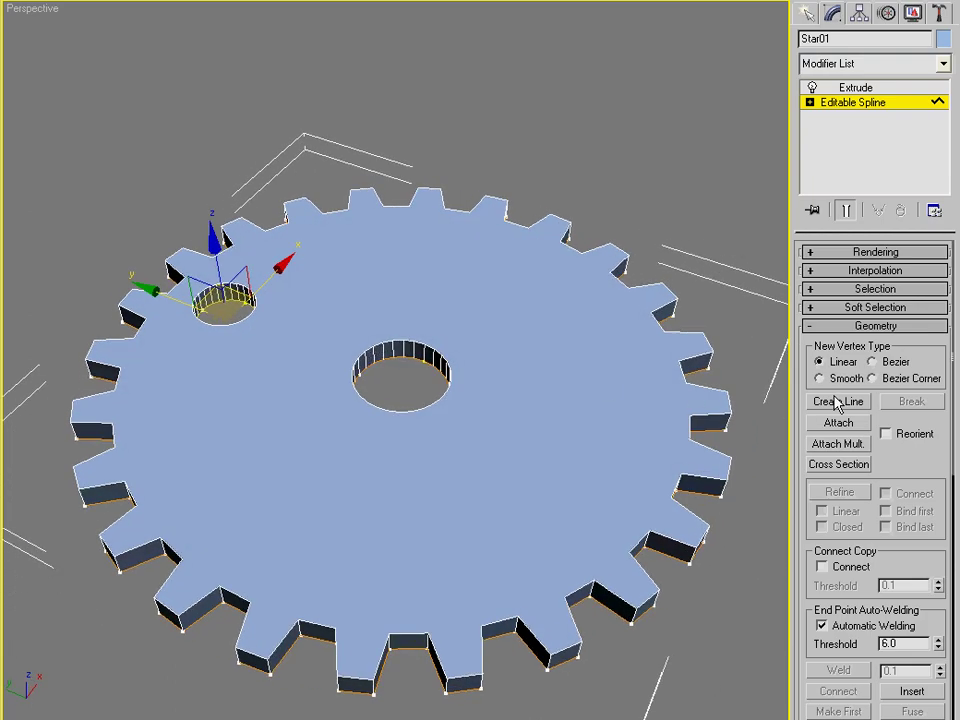
Clone the small hole twice around the gear's centre hole
{"action": "scroll", "coordinate": [902, 426], "scroll_direction": "down", "scroll_amount": 2}
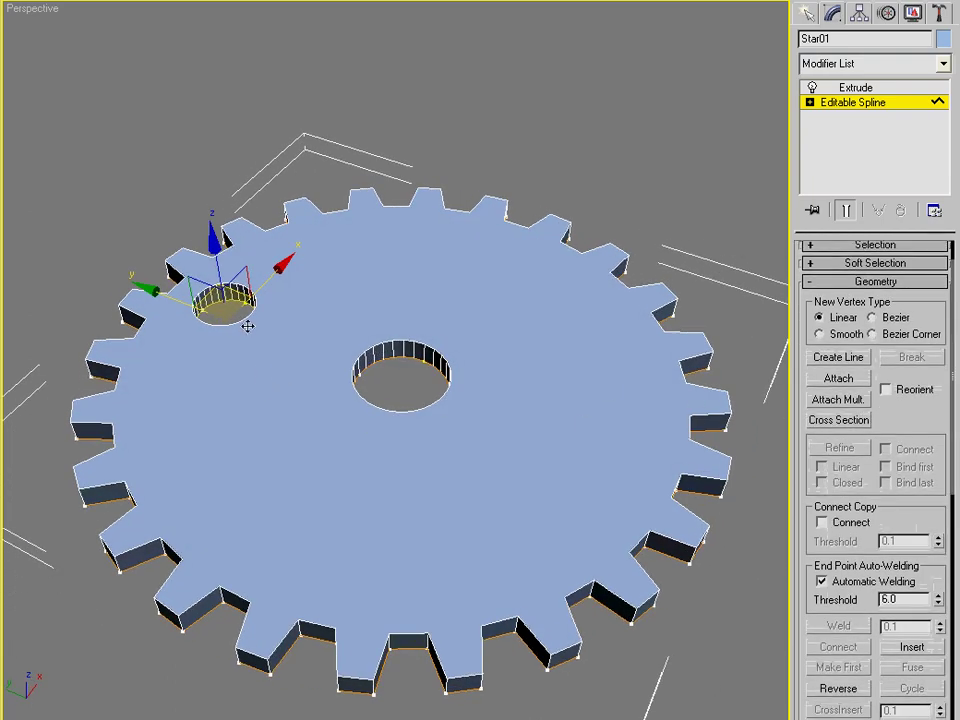
{"action": "scroll", "coordinate": [902, 521], "scroll_direction": "down", "scroll_amount": 4}
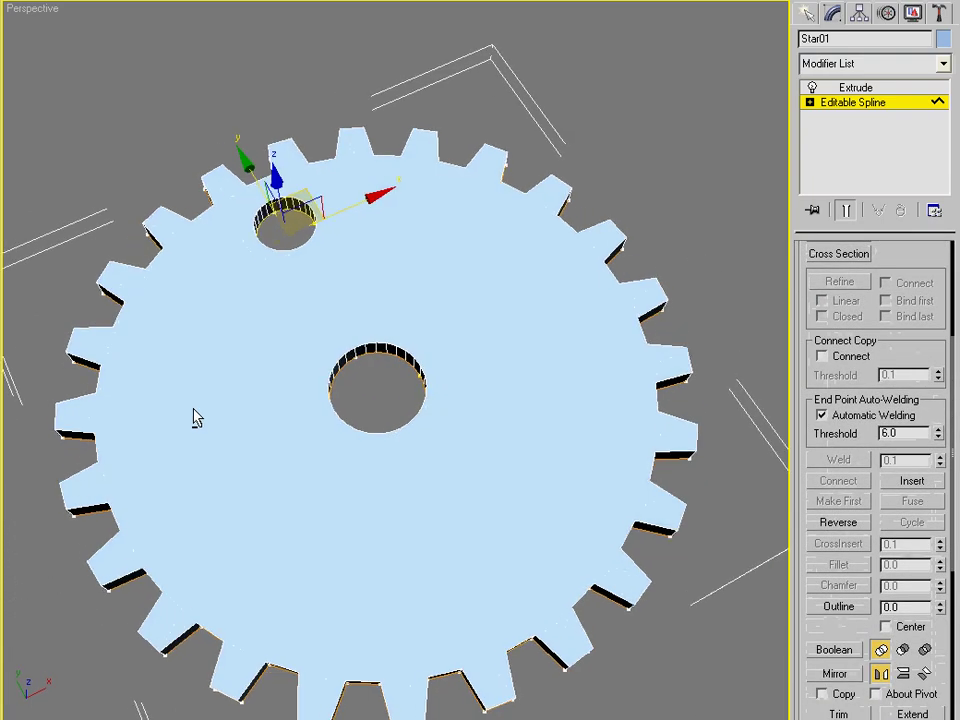
{"action": "key", "text": "r"}
{"action": "key", "text": "w"}
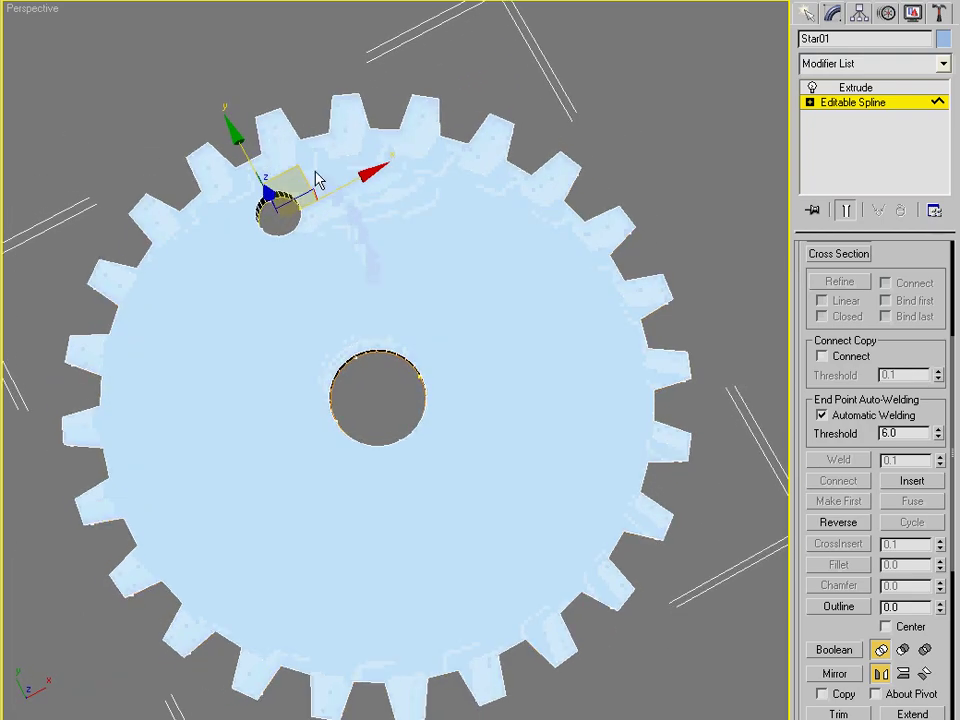
{"action": "mouse_move", "coordinate": [328, 161]}
{"action": "left_mouse_down", "text": "shift"}
{"action": "mouse_move", "coordinate": [476, 171]}
{"action": "mouse_move", "coordinate": [585, 229]}
{"action": "mouse_move", "coordinate": [578, 357]}
{"action": "left_mouse_up", "text": "shift"}
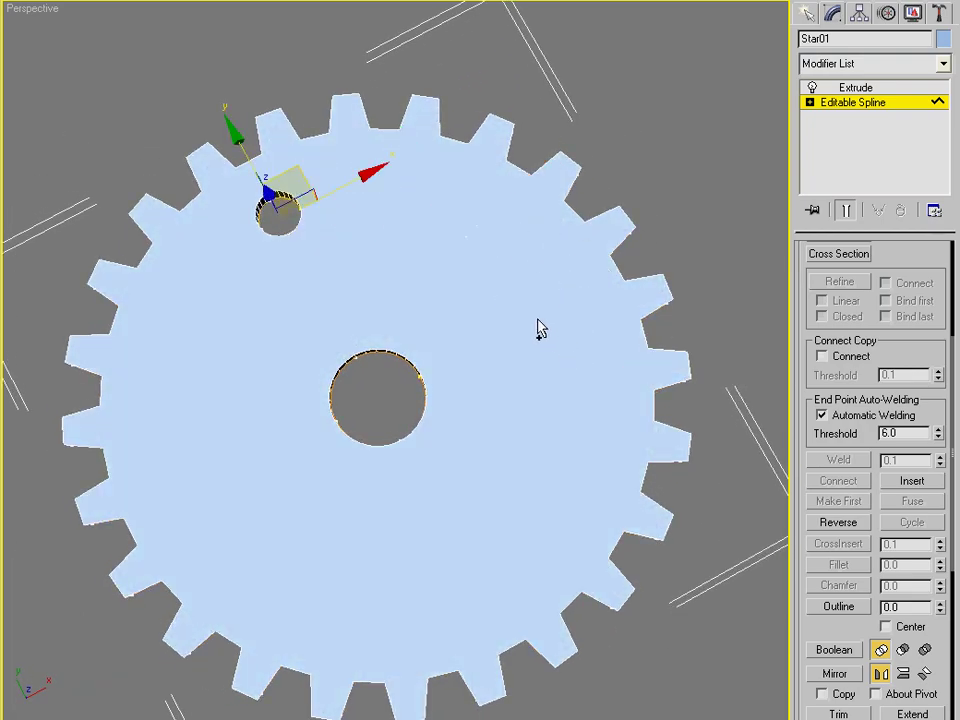
{"action": "mouse_move", "coordinate": [536, 328]}
{"action": "middle_mouse_down", "text": "alt"}
{"action": "mouse_move", "coordinate": [349, 242]}
{"action": "mouse_move", "coordinate": [363, 214]}
{"action": "middle_mouse_up", "text": "alt"}
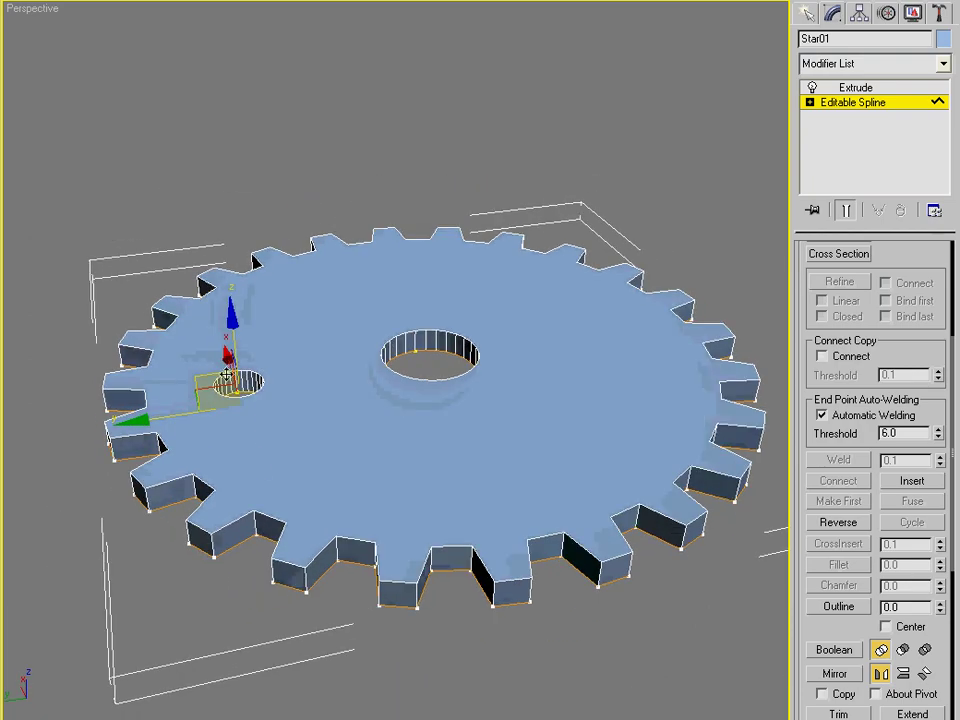
Shrink the small hole to about half size, copy it to two more spots, and delete the extra bottom copy
{"action": "key", "text": "r"}
{"action": "left_click_drag", "start_coordinate": [228, 378], "coordinate": [283, 462]}
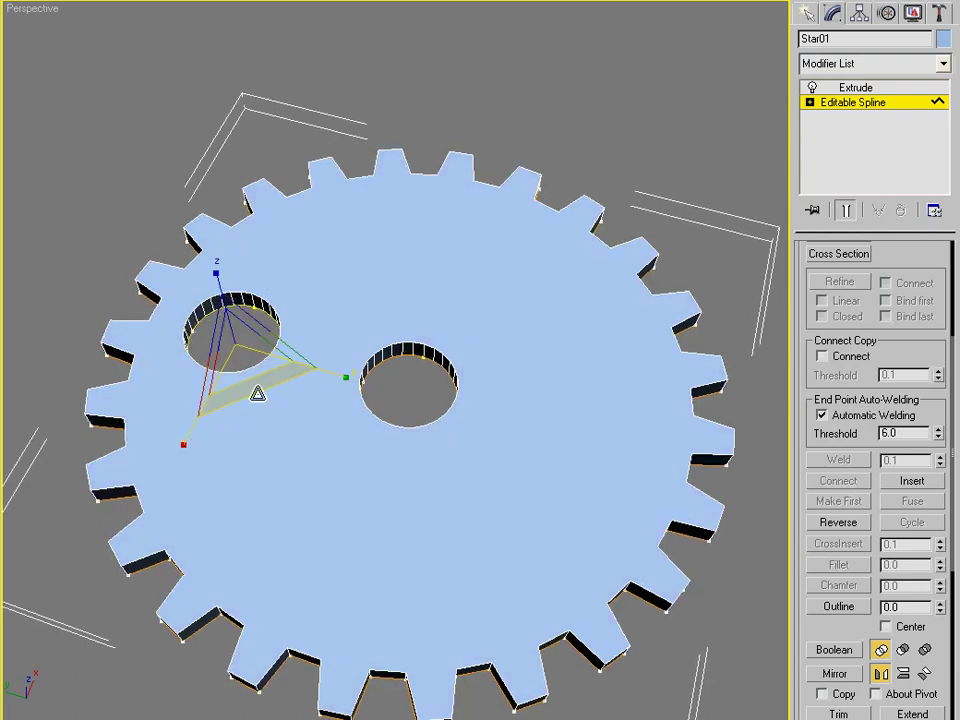
{"action": "left_click_drag", "start_coordinate": [229, 345], "coordinate": [328, 504]}
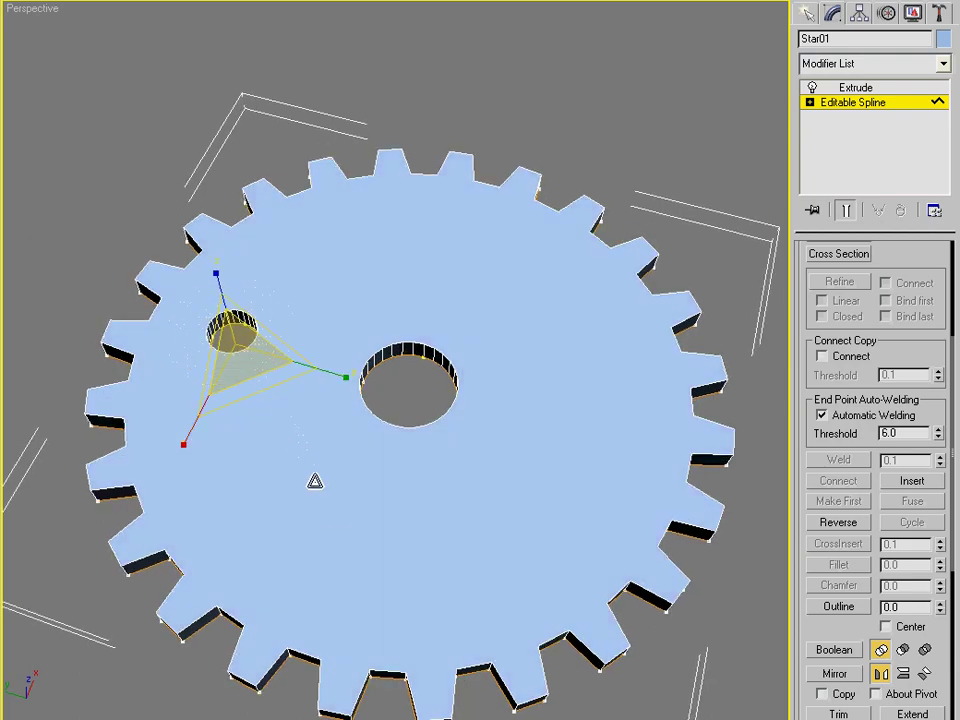
{"action": "key", "text": "w"}
{"action": "left_click_drag", "start_coordinate": [222, 318], "coordinate": [281, 502], "text": "shift"}
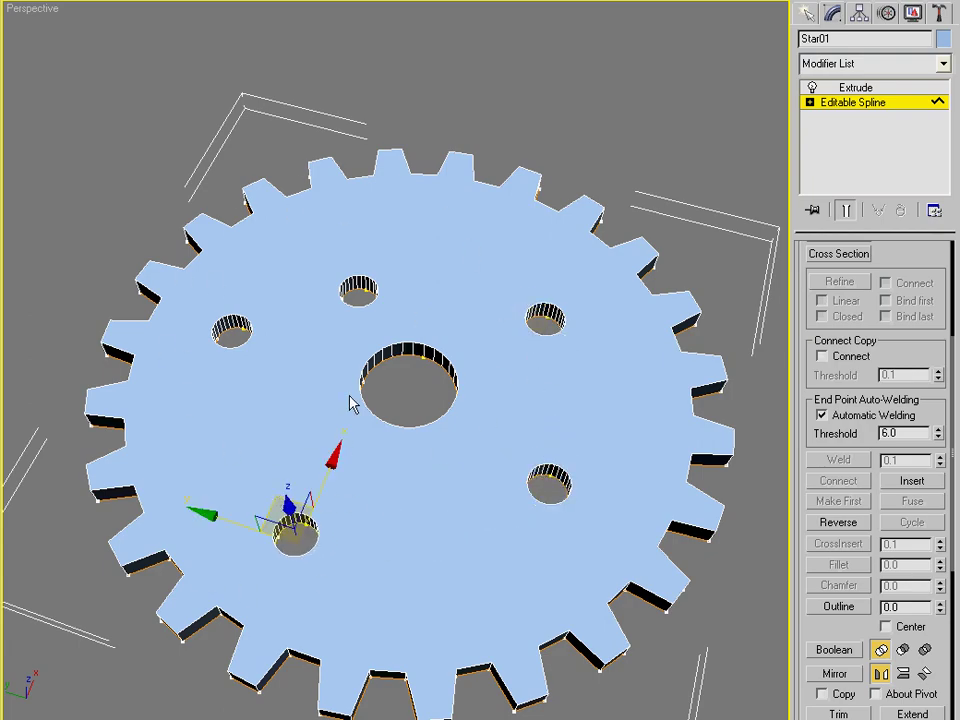
{"action": "middle_click_drag", "start_coordinate": [352, 402], "coordinate": [246, 371], "text": "alt"}
{"action": "middle_click_drag", "start_coordinate": [274, 454], "coordinate": [370, 472], "text": "alt"}
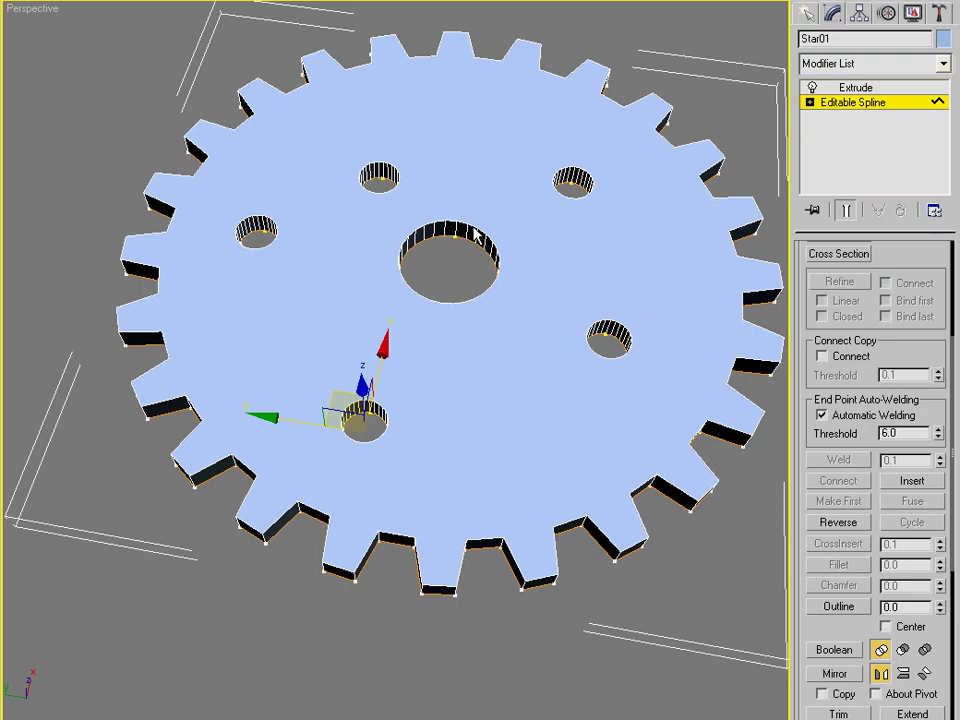
{"action": "key", "text": "Delete"}
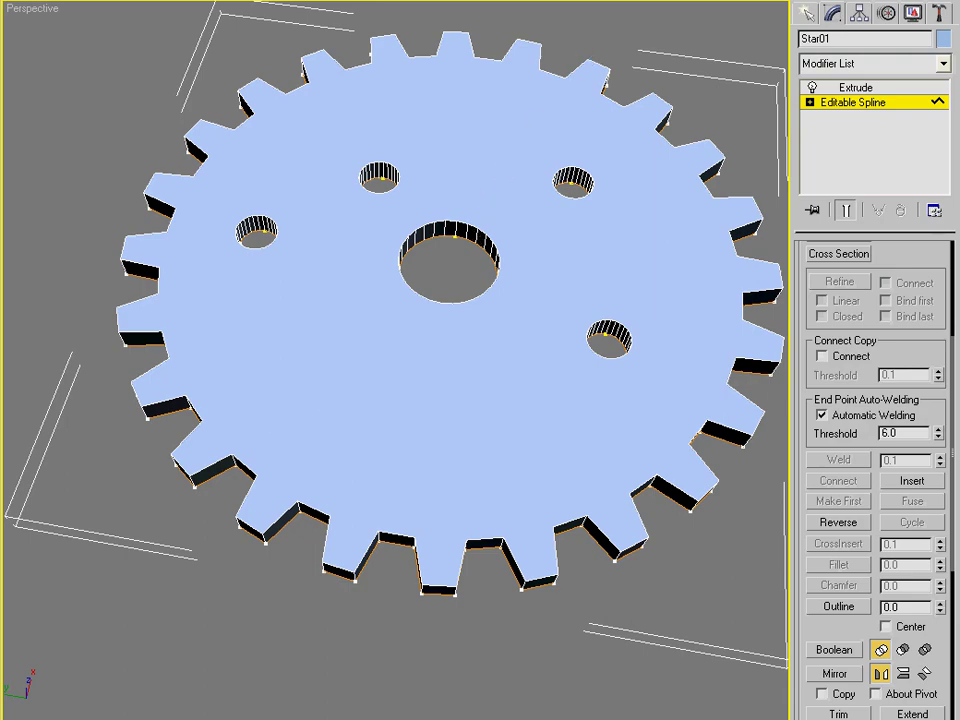
Delete the gear from the scene
{"action": "left_click", "coordinate": [806, 12]}
{"action": "key", "text": "Delete"}
{"action": "middle_click_drag", "start_coordinate": [600, 264], "coordinate": [558, 398], "text": "alt"}
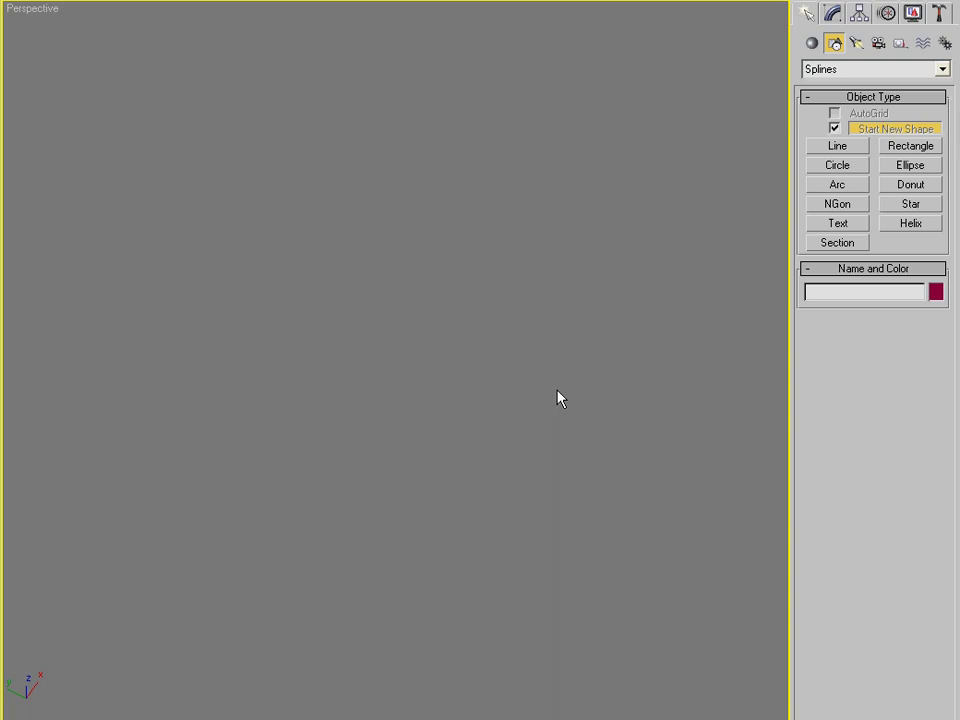
Draw a four-point line profile over the ground grid, ending on its first point
{"action": "left_click", "coordinate": [838, 148]}
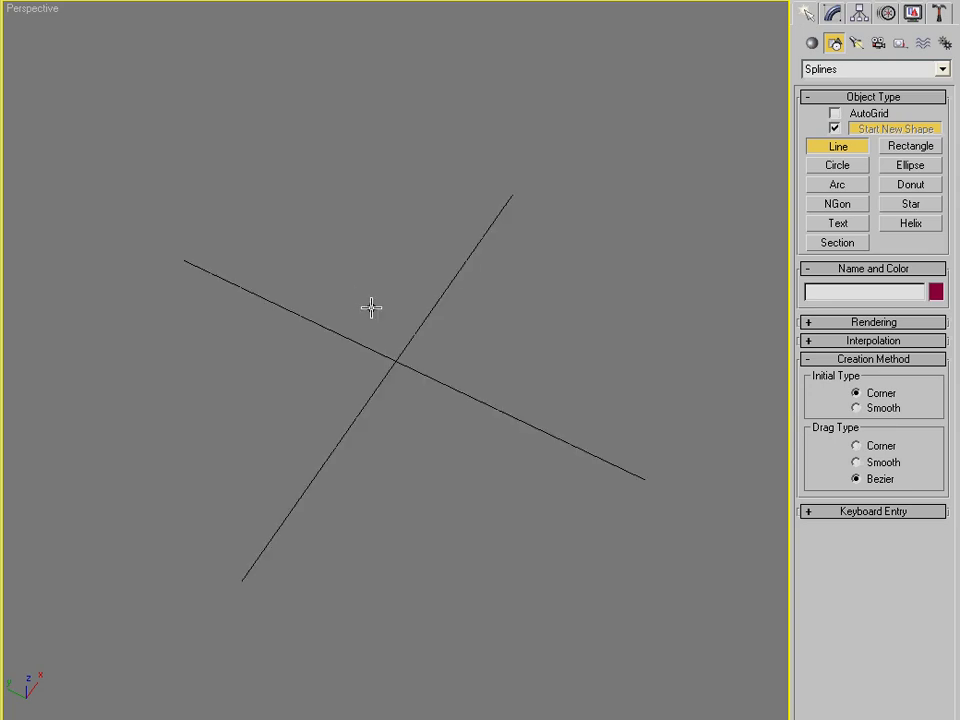
{"action": "middle_click_drag", "start_coordinate": [388, 315], "coordinate": [366, 444], "text": "alt"}
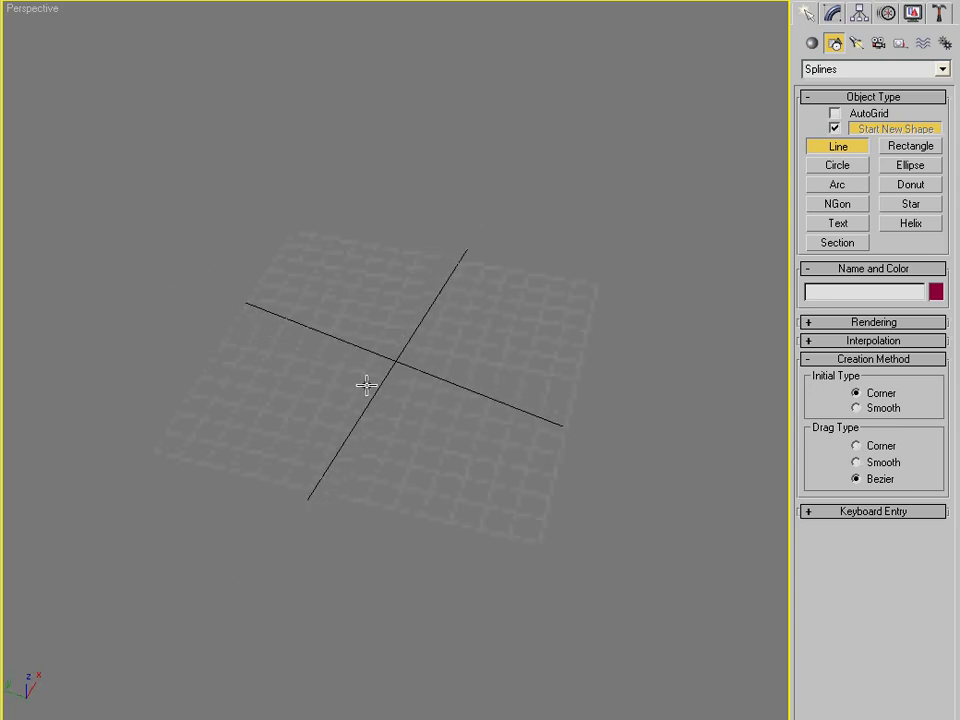
{"action": "left_click", "coordinate": [563, 471]}
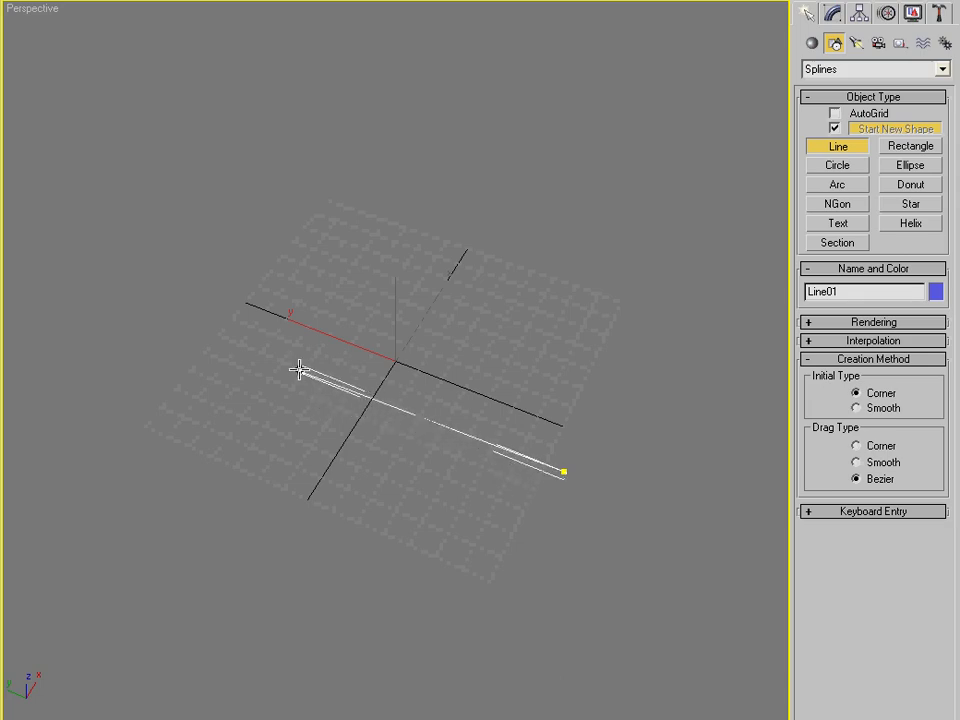
{"action": "left_click", "coordinate": [172, 314]}
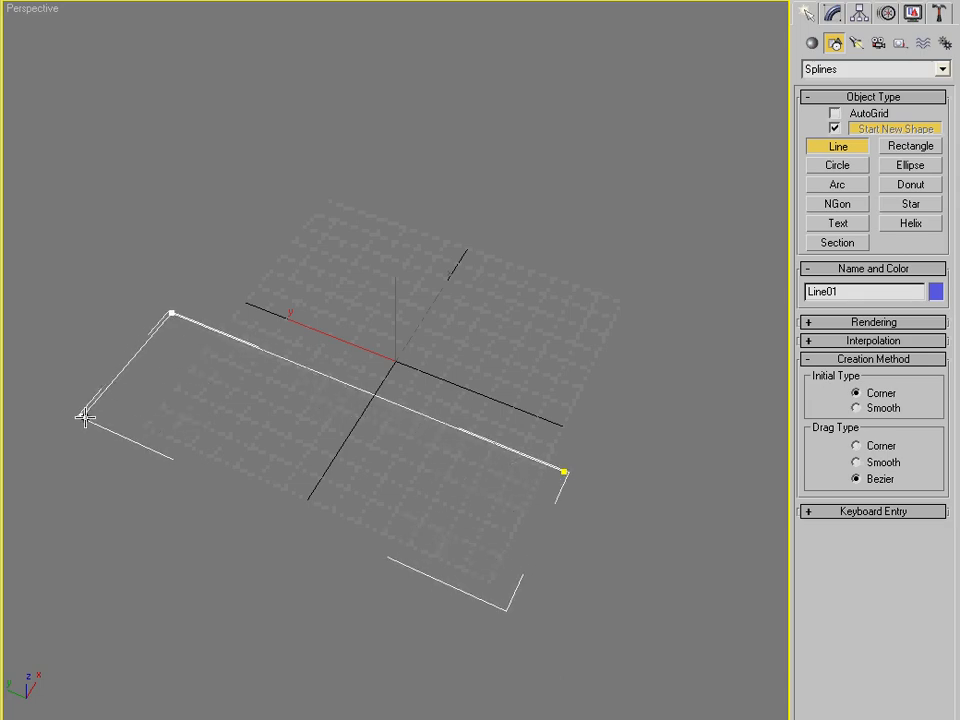
{"action": "left_click", "coordinate": [130, 449]}
{"action": "left_click", "coordinate": [384, 579]}
{"action": "left_click", "coordinate": [564, 472]}
Confirm closing Line01 and apply a Lathe modifier to it
{"action": "left_click", "coordinate": [332, 418]}
{"action": "middle_click_drag", "start_coordinate": [332, 418], "coordinate": [431, 541], "text": "alt"}
{"action": "left_click", "coordinate": [833, 13]}
{"action": "left_click", "coordinate": [941, 63]}
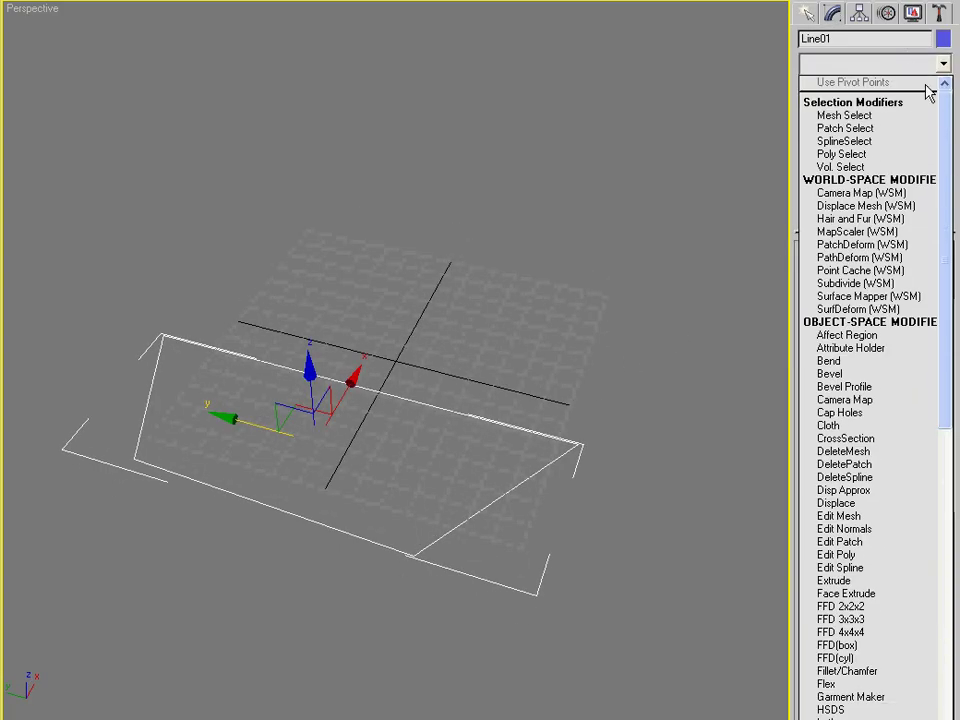
{"action": "left_click_drag", "start_coordinate": [947, 133], "coordinate": [911, 317]}
{"action": "left_click", "coordinate": [900, 340]}
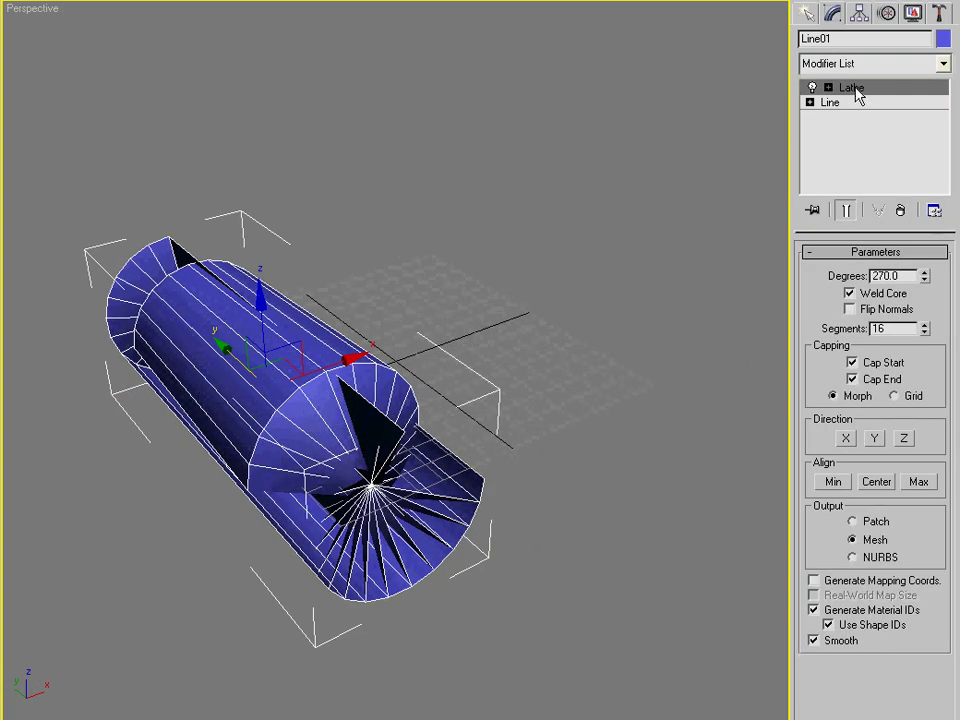
Set the Lathe direction to Y and its alignment to Max
{"action": "left_click", "coordinate": [873, 439]}
{"action": "left_click", "coordinate": [846, 439]}
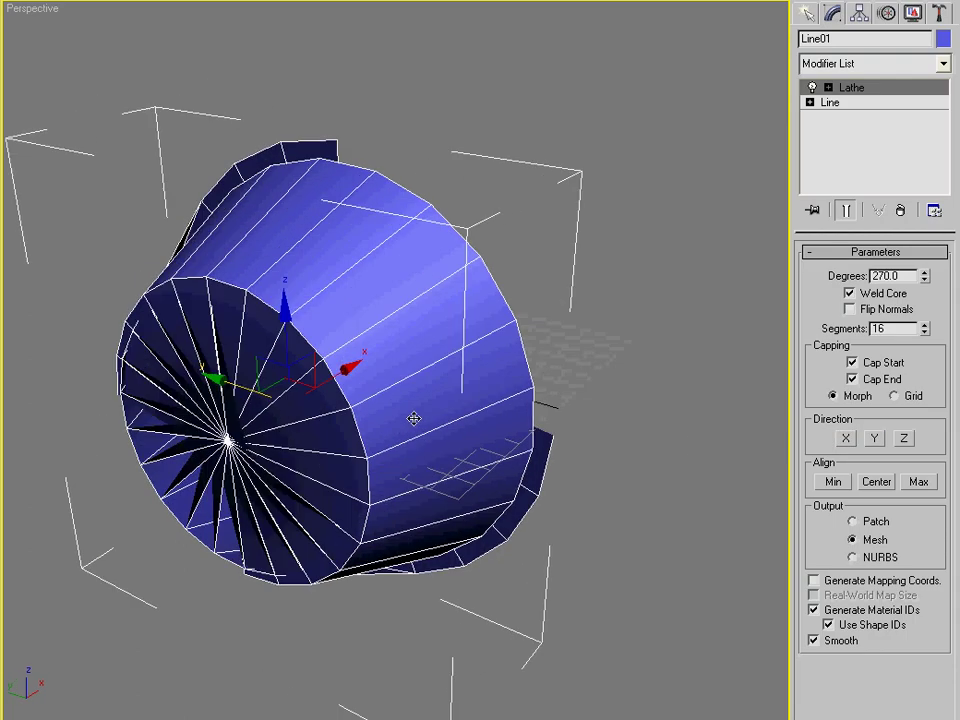
{"action": "left_click", "coordinate": [874, 439]}
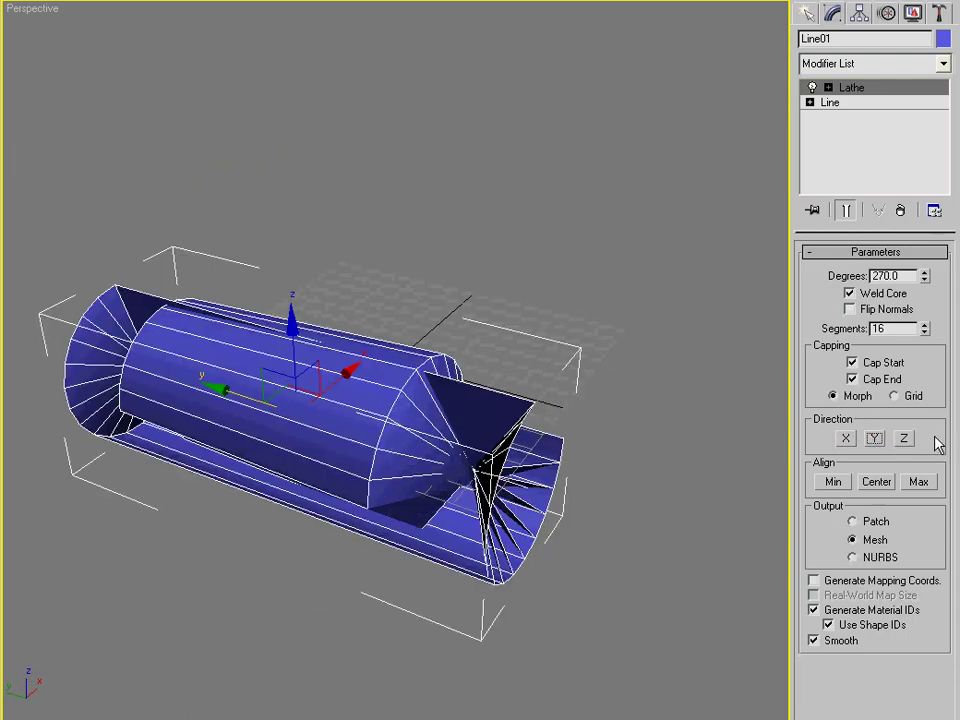
{"action": "left_click", "coordinate": [904, 439]}
{"action": "left_click", "coordinate": [875, 440]}
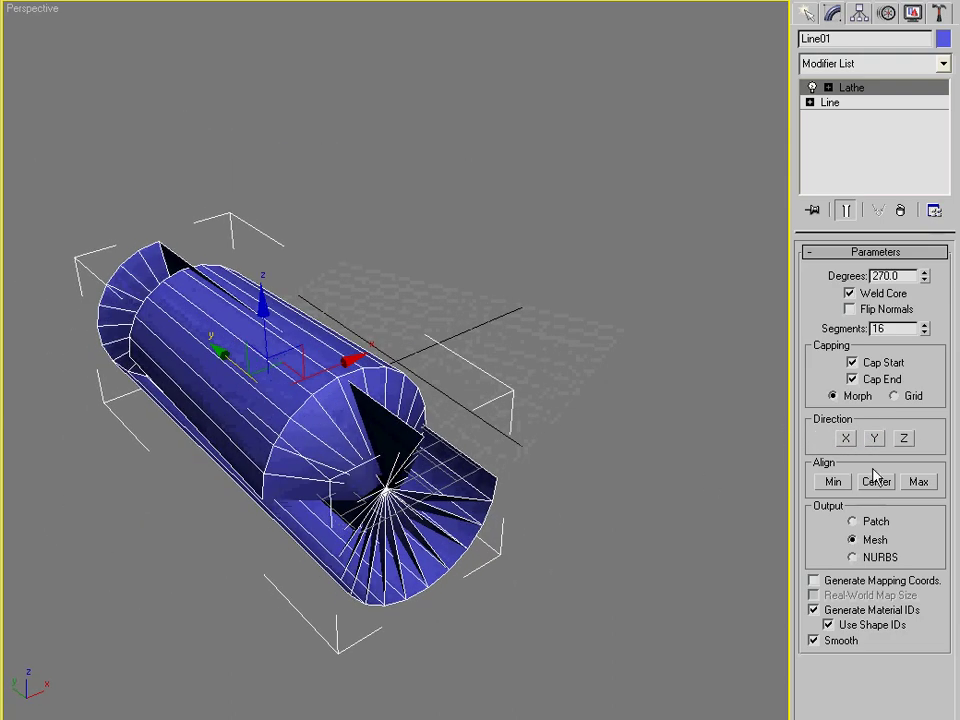
{"action": "left_click", "coordinate": [831, 482]}
{"action": "left_click", "coordinate": [877, 483]}
{"action": "left_click", "coordinate": [917, 483]}
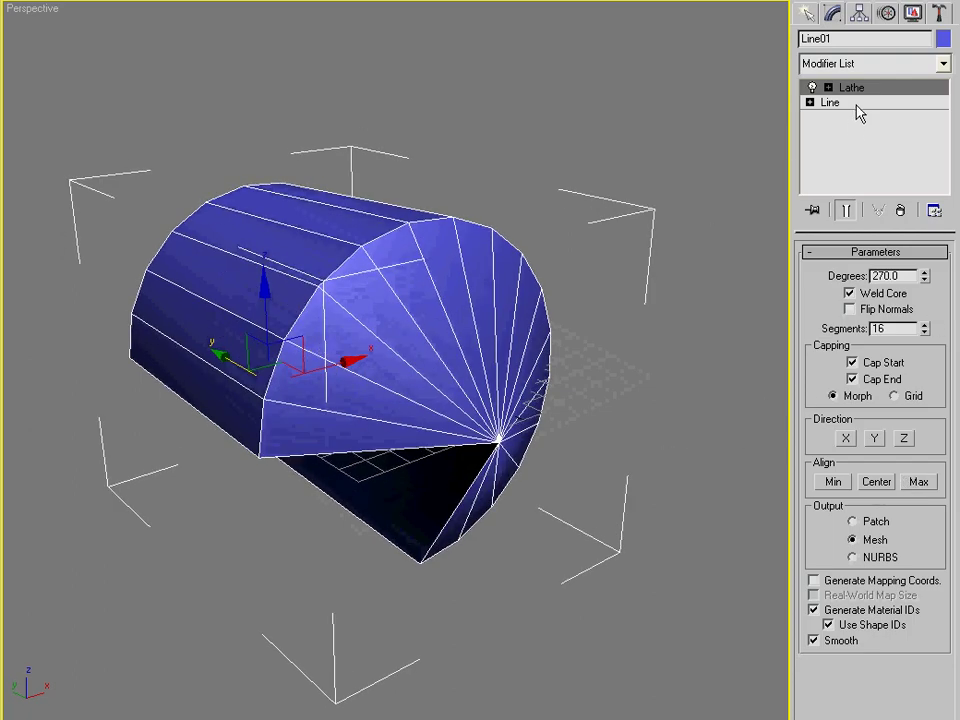
Move the Lathe axis off the profile and set Degrees to 360
{"action": "left_click", "coordinate": [851, 88]}
{"action": "left_click_drag", "start_coordinate": [411, 340], "coordinate": [446, 325]}
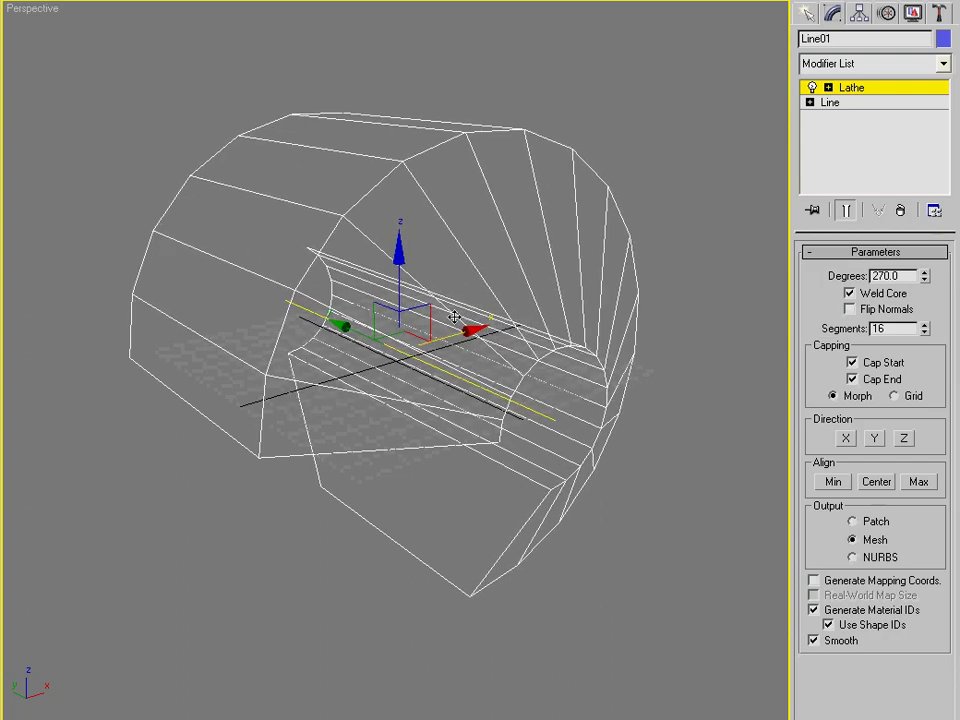
{"action": "left_click_drag", "start_coordinate": [454, 317], "coordinate": [459, 327]}
{"action": "double_click", "coordinate": [893, 275]}
{"action": "type", "text": "360"}
{"action": "key", "text": "Return"}
Toggle wireframe with F3 and orbit to inspect the hollow ring's open end
{"action": "mouse_move", "coordinate": [279, 336]}
{"action": "middle_mouse_down", "text": "alt"}
{"action": "mouse_move", "coordinate": [137, 332]}
{"action": "mouse_move", "coordinate": [156, 375]}
{"action": "middle_mouse_up", "text": "alt"}
{"action": "key", "text": "F3"}
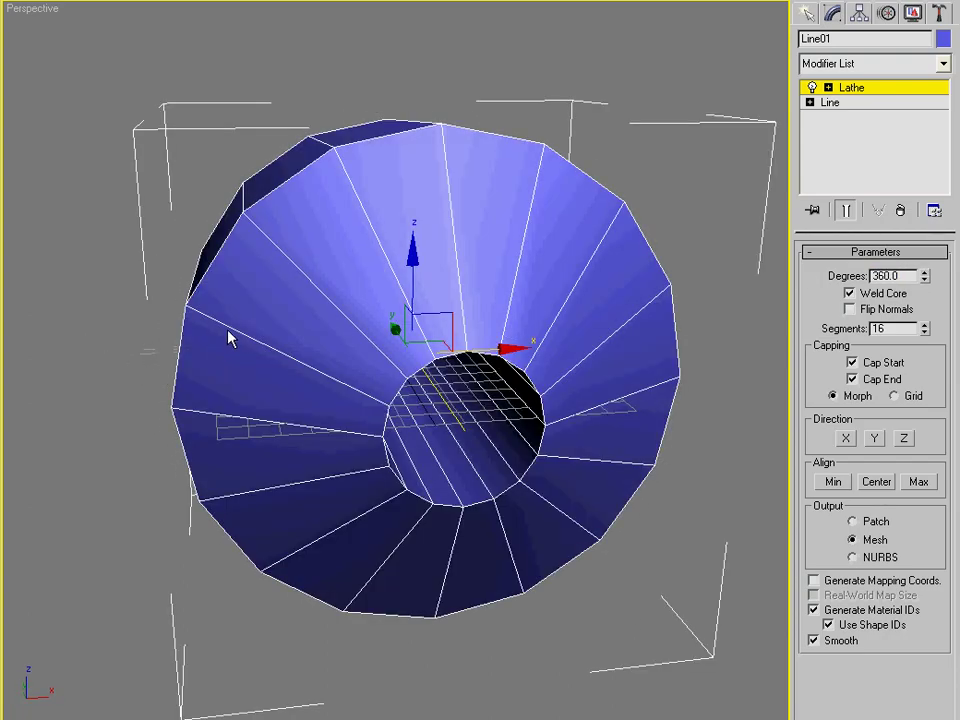
{"action": "middle_click_drag", "start_coordinate": [228, 338], "coordinate": [358, 341], "text": "alt"}
{"action": "key", "text": "F3"}
{"action": "middle_click_drag", "start_coordinate": [523, 315], "coordinate": [403, 328], "text": "alt"}
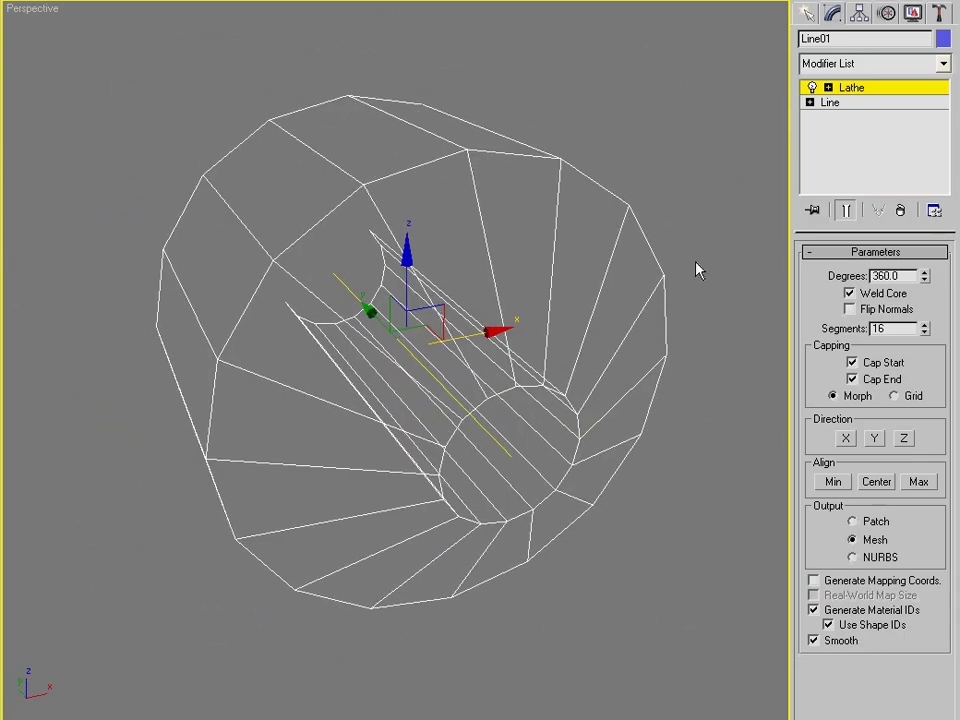
Return to Line01 at Vertex sub-object level with Show End Result turned on
{"action": "left_click", "coordinate": [826, 102]}
{"action": "left_click", "coordinate": [845, 212]}
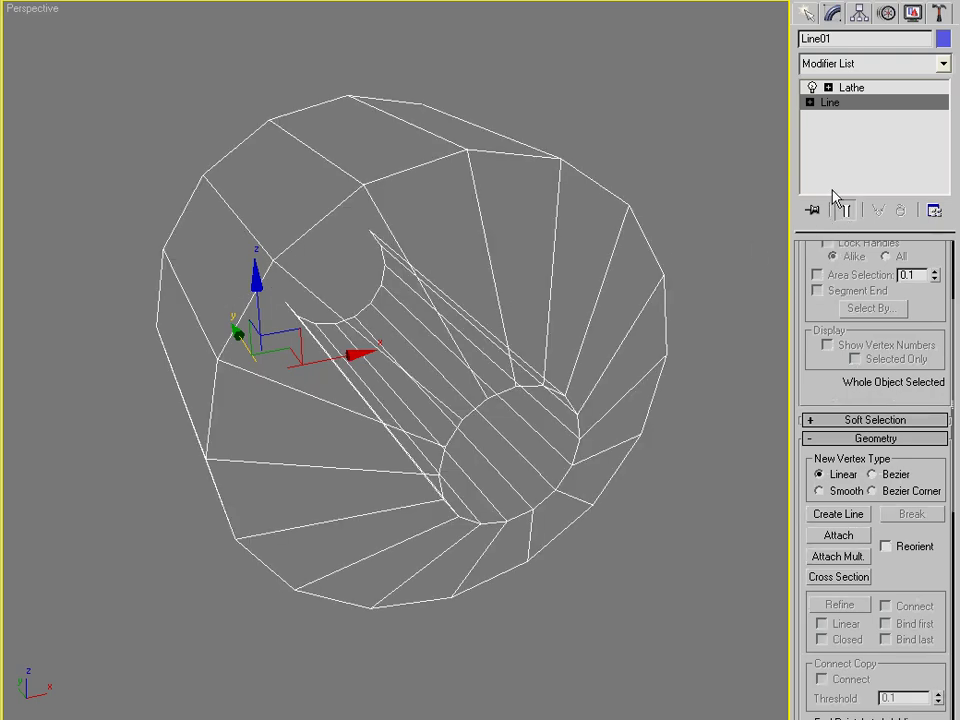
{"action": "key", "text": "1"}
Drag the end vertex and three other profile vertices to new positions, reshaping the lathed solid
{"action": "middle_click_drag", "start_coordinate": [343, 328], "coordinate": [401, 334], "text": "alt"}
{"action": "left_click", "coordinate": [545, 456]}
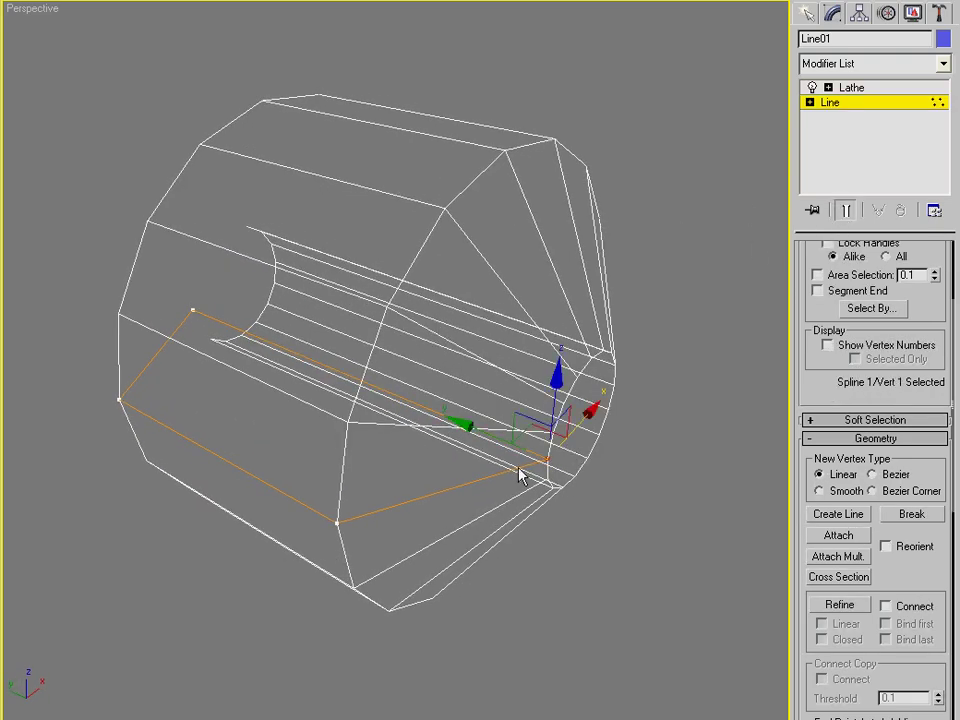
{"action": "left_click_drag", "start_coordinate": [519, 435], "coordinate": [655, 500]}
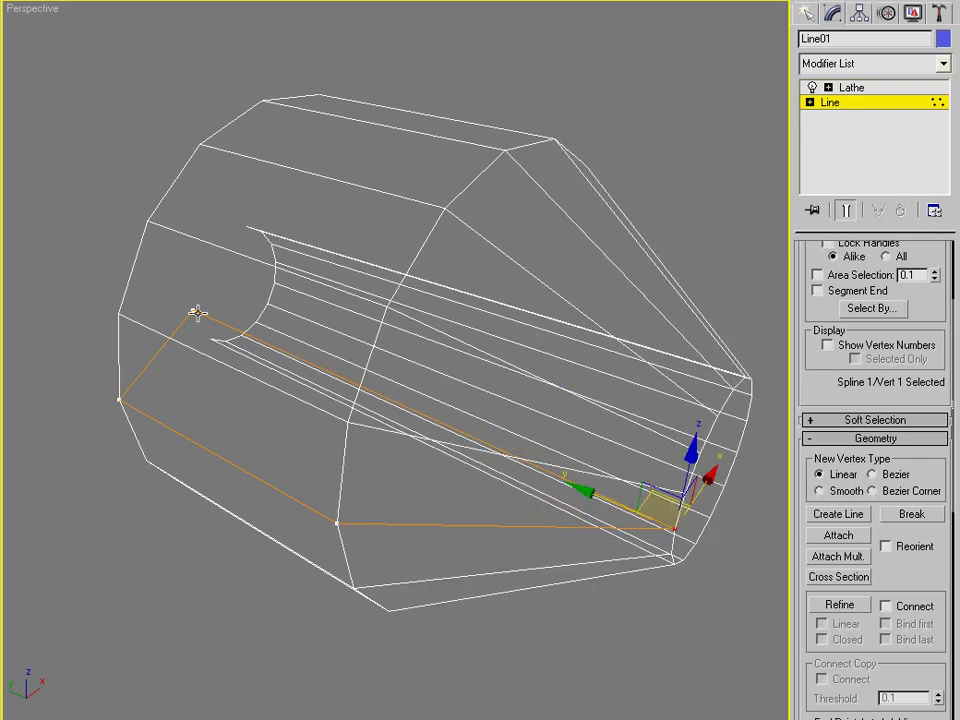
{"action": "left_click_drag", "start_coordinate": [194, 313], "coordinate": [116, 250]}
{"action": "middle_click_drag", "start_coordinate": [116, 250], "coordinate": [275, 260], "text": "alt"}
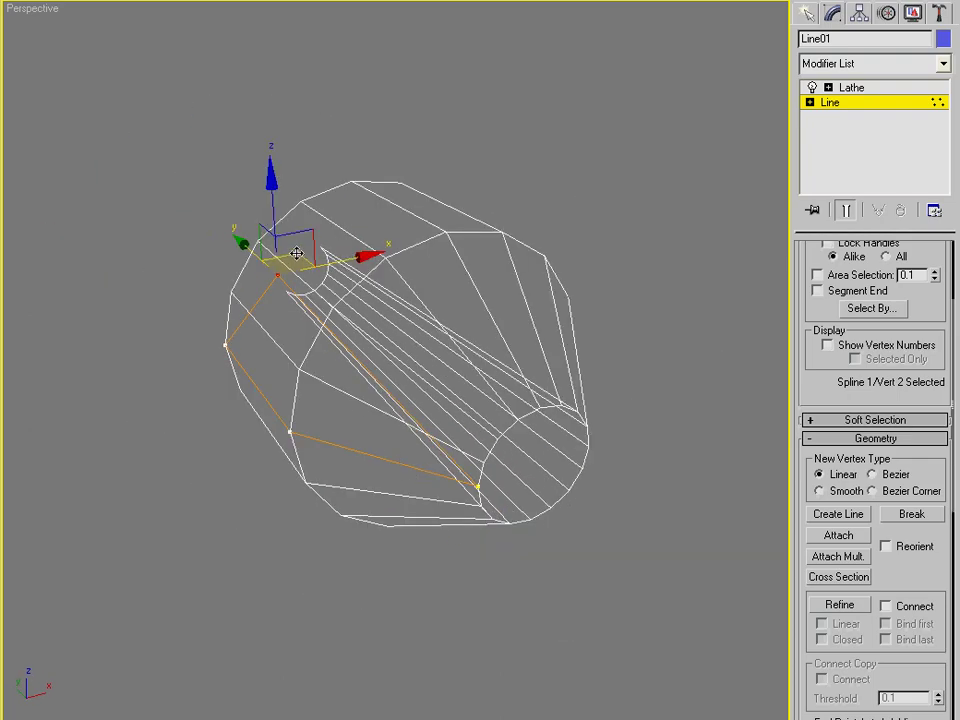
{"action": "left_click_drag", "start_coordinate": [296, 255], "coordinate": [272, 276]}
{"action": "left_click_drag", "start_coordinate": [289, 436], "coordinate": [303, 457]}
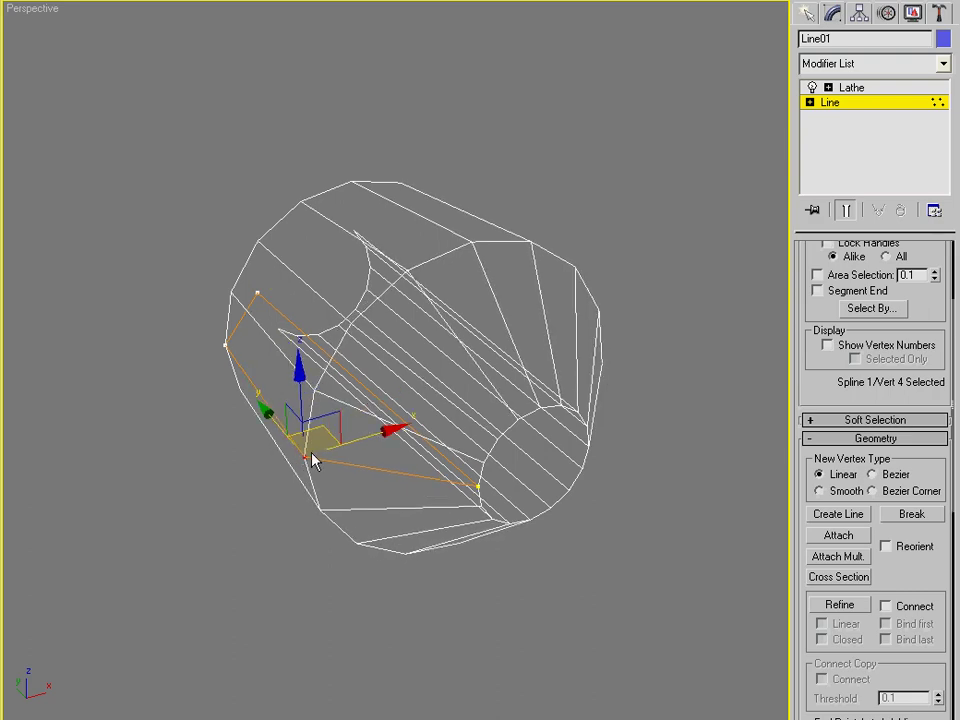
Scroll the Modify panel to the Geometry rollout and activate Insert
{"action": "scroll", "coordinate": [829, 362], "scroll_direction": "down", "scroll_amount": 1}
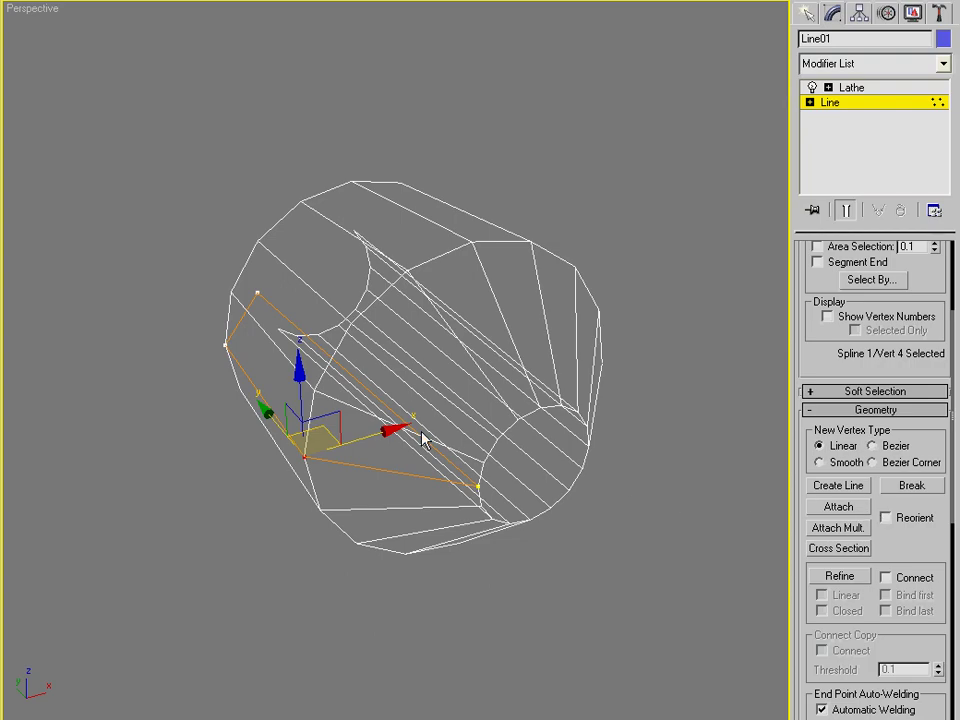
{"action": "middle_click_drag", "start_coordinate": [423, 440], "coordinate": [874, 499], "text": "alt"}
{"action": "scroll", "coordinate": [912, 530], "scroll_direction": "down", "scroll_amount": 6}
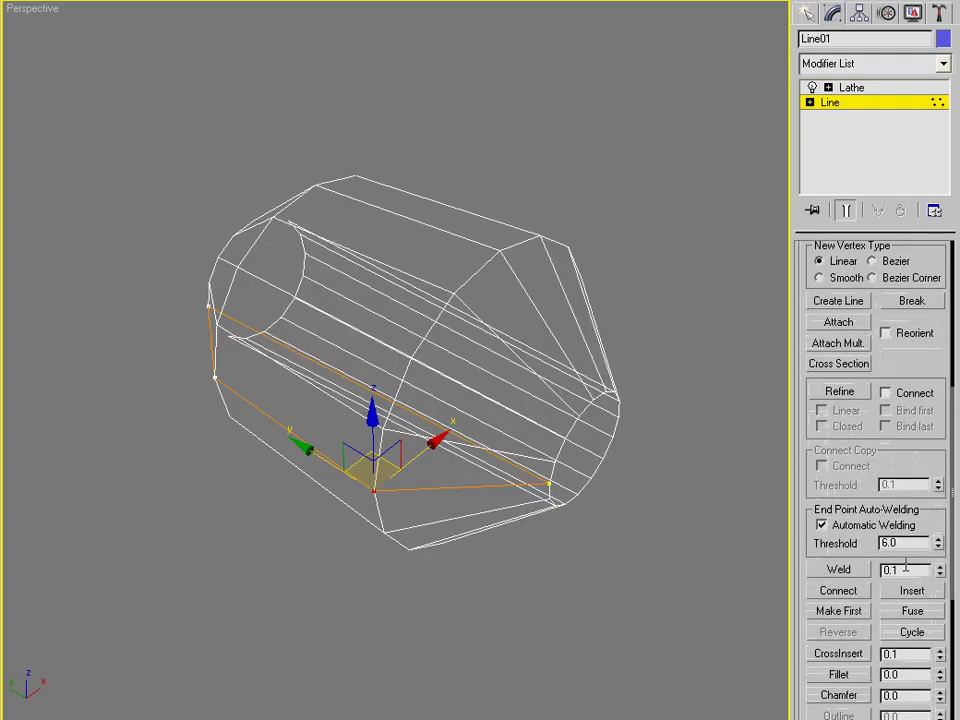
{"action": "left_click", "coordinate": [912, 591]}
{"action": "middle_click_drag", "start_coordinate": [425, 415], "coordinate": [439, 476], "text": "alt"}
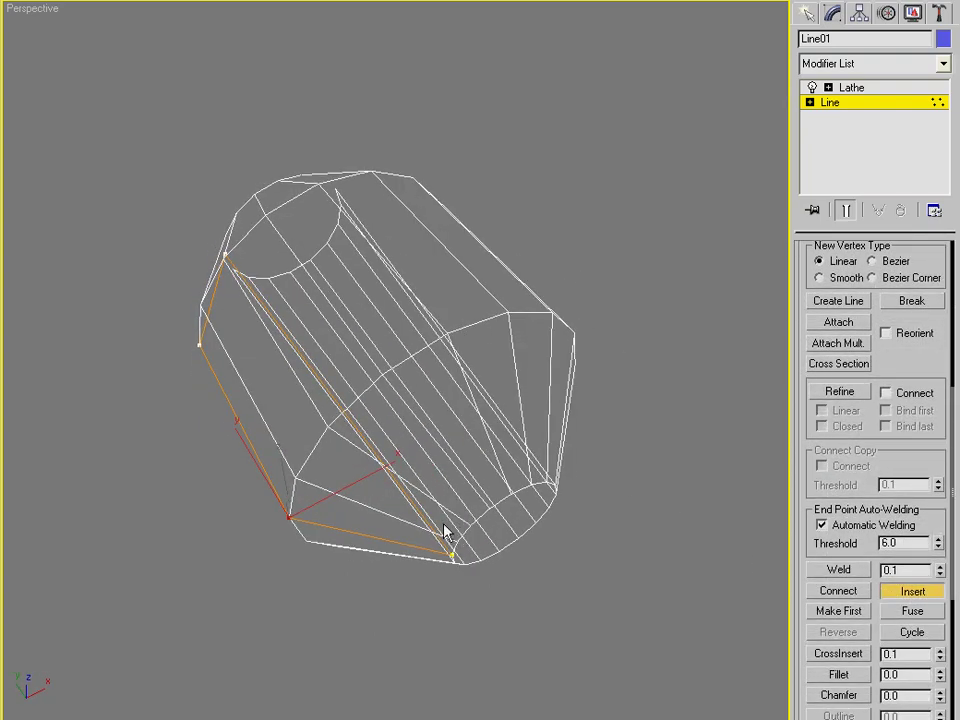
Switch to smooth shading and insert profile vertices forming an inner rim and extra rings
{"action": "key", "text": "F3"}
{"action": "mouse_move", "coordinate": [444, 525]}
{"action": "middle_mouse_down", "text": "alt"}
{"action": "mouse_move", "coordinate": [428, 514]}
{"action": "mouse_move", "coordinate": [450, 510]}
{"action": "middle_mouse_up", "text": "alt"}
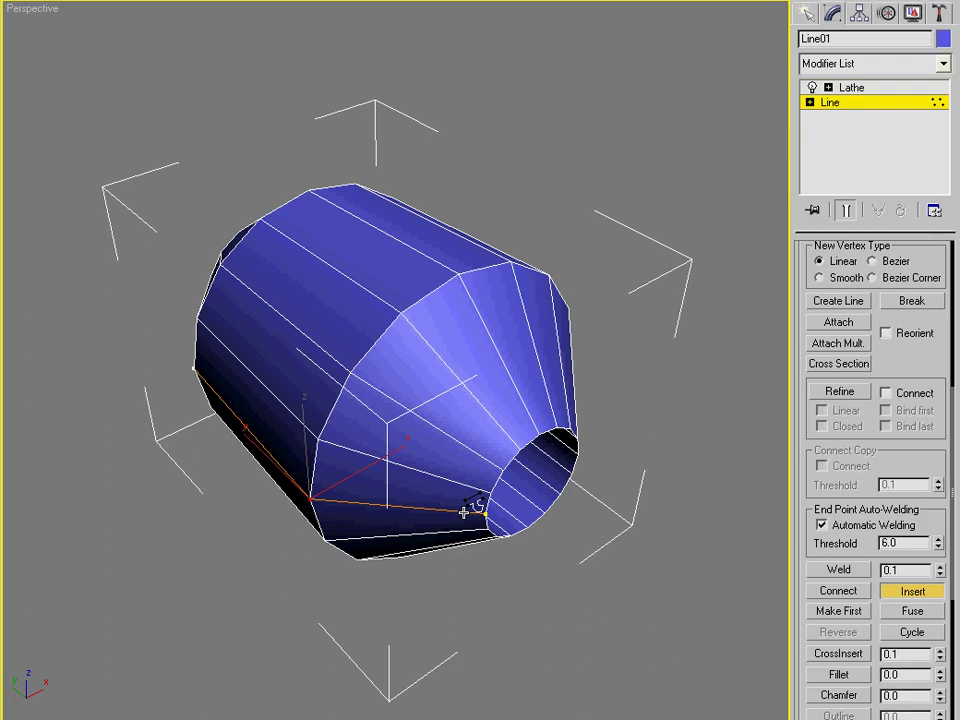
{"action": "left_click", "coordinate": [476, 514]}
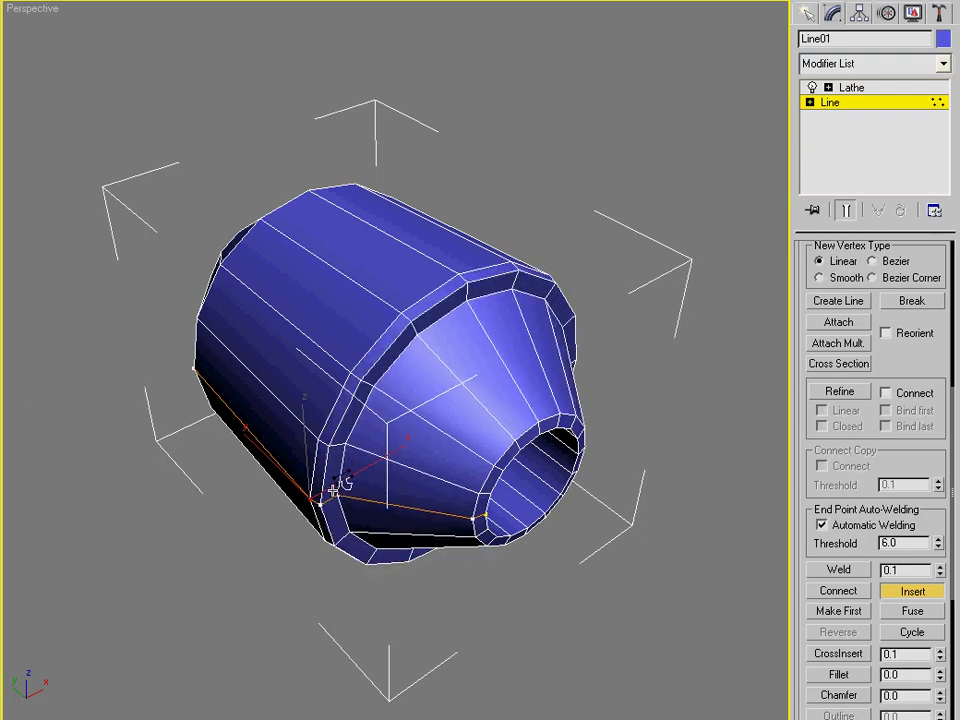
{"action": "left_click", "coordinate": [336, 490]}
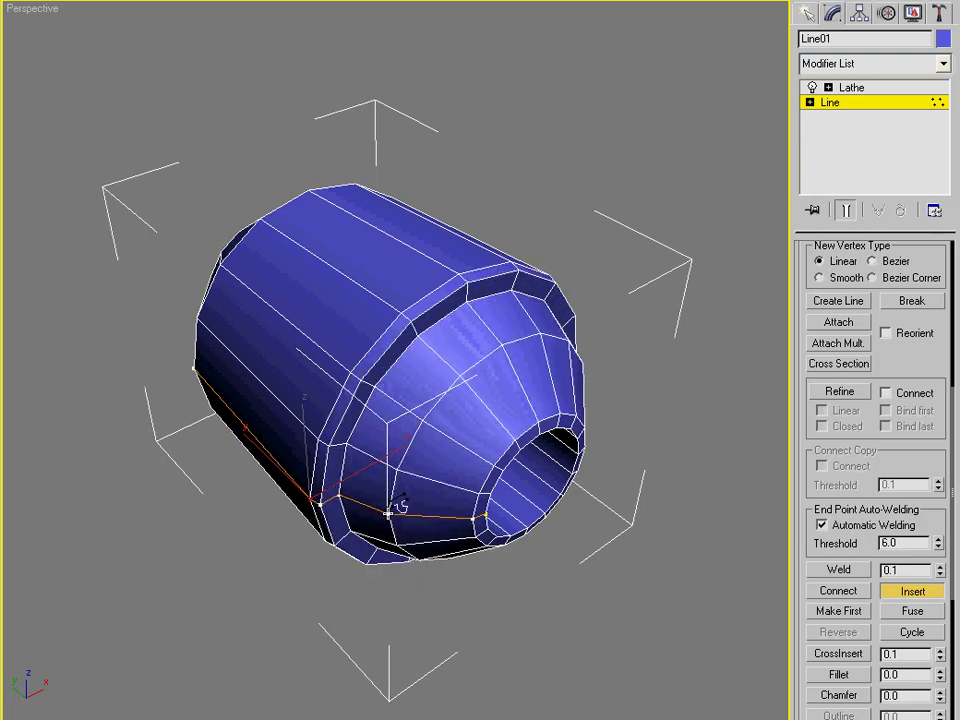
{"action": "left_click", "coordinate": [374, 507]}
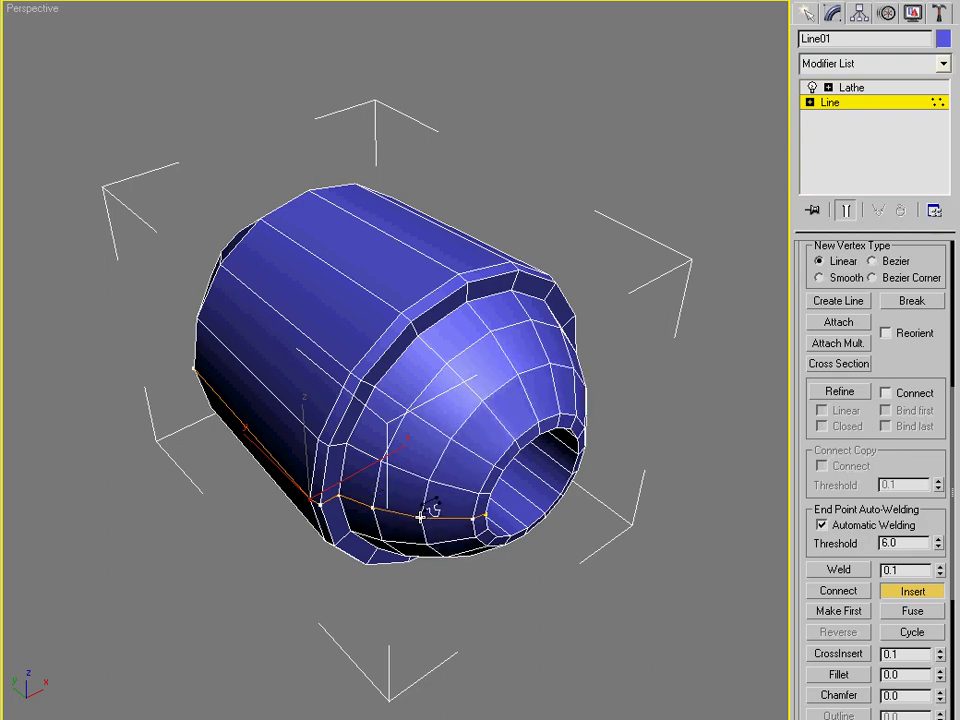
From a side view, insert vertices that bend the profile into a raised flange and narrow waist
{"action": "middle_click_drag", "start_coordinate": [450, 508], "coordinate": [396, 514], "text": "alt"}
{"action": "left_click", "coordinate": [245, 476]}
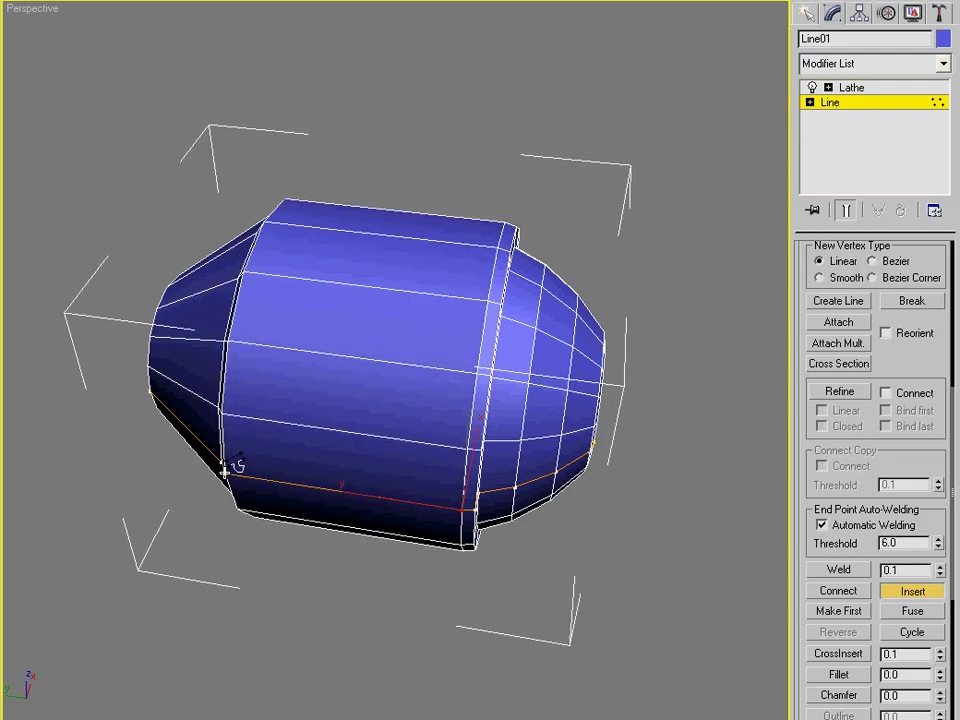
{"action": "left_click", "coordinate": [224, 467]}
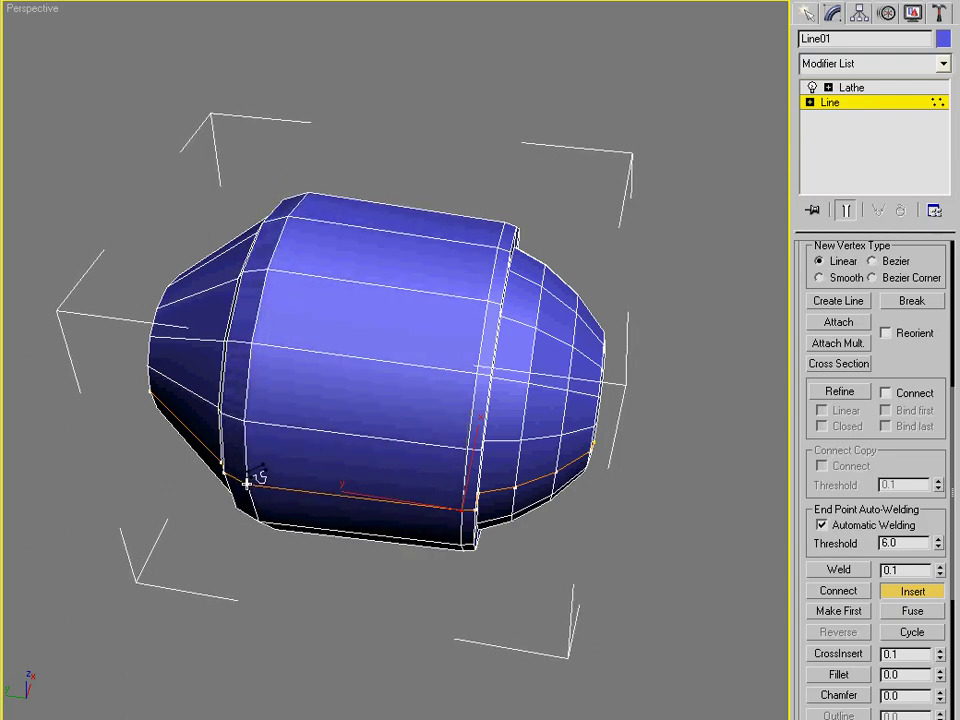
{"action": "left_click", "coordinate": [249, 486]}
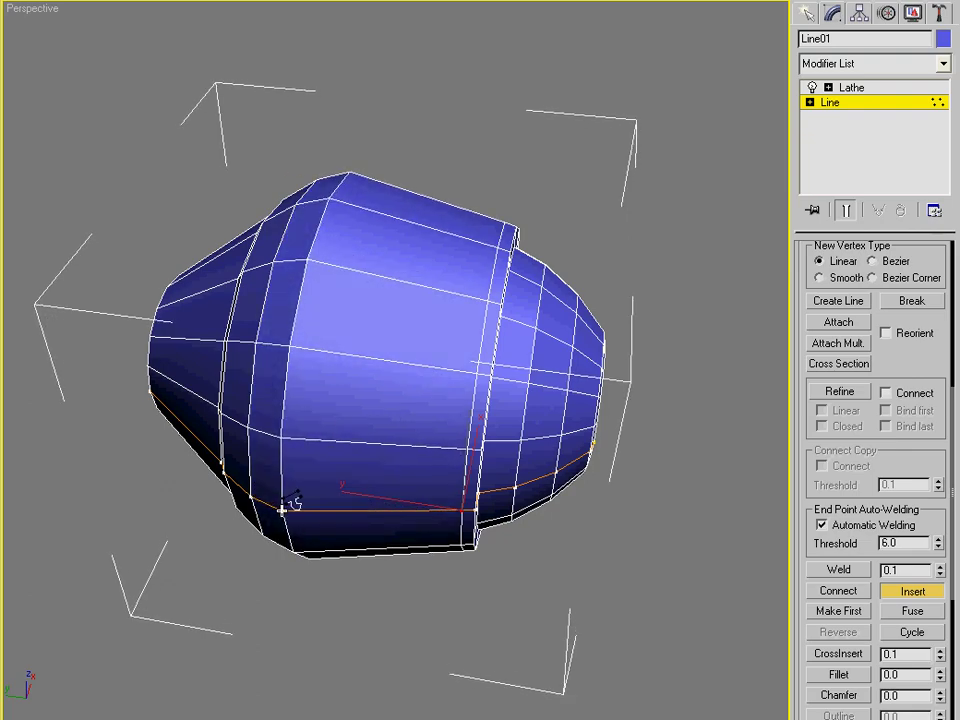
{"action": "left_click", "coordinate": [283, 509]}
{"action": "left_click", "coordinate": [293, 489]}
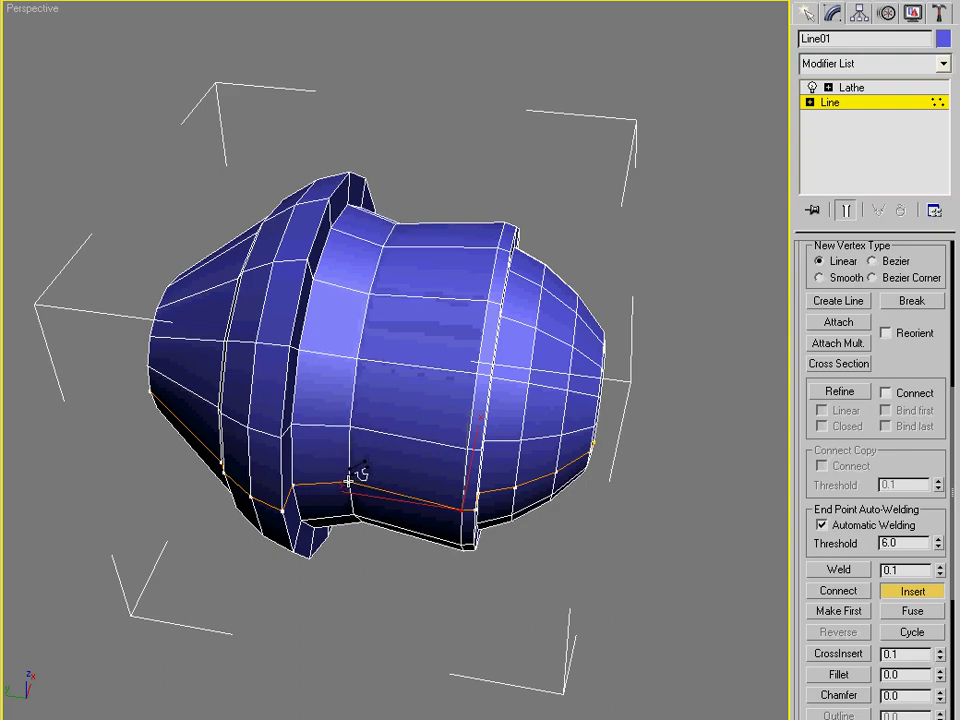
{"action": "left_click", "coordinate": [347, 484]}
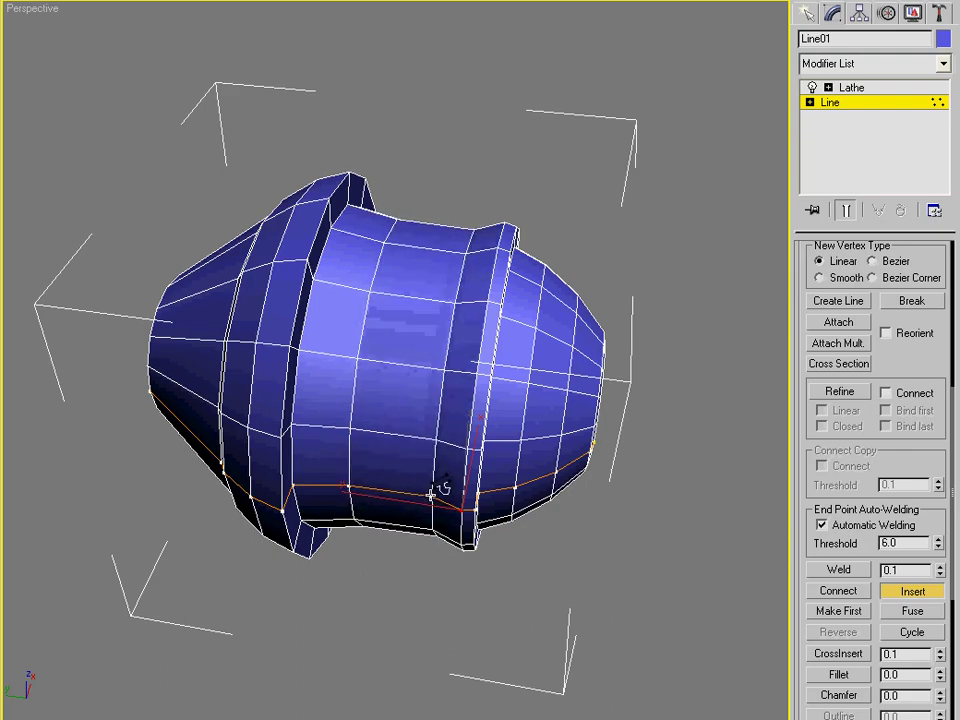
From the opposite end, insert vertices forming a stepped lip at the tube's open end
{"action": "middle_click_drag", "start_coordinate": [412, 493], "coordinate": [365, 528], "text": "alt"}
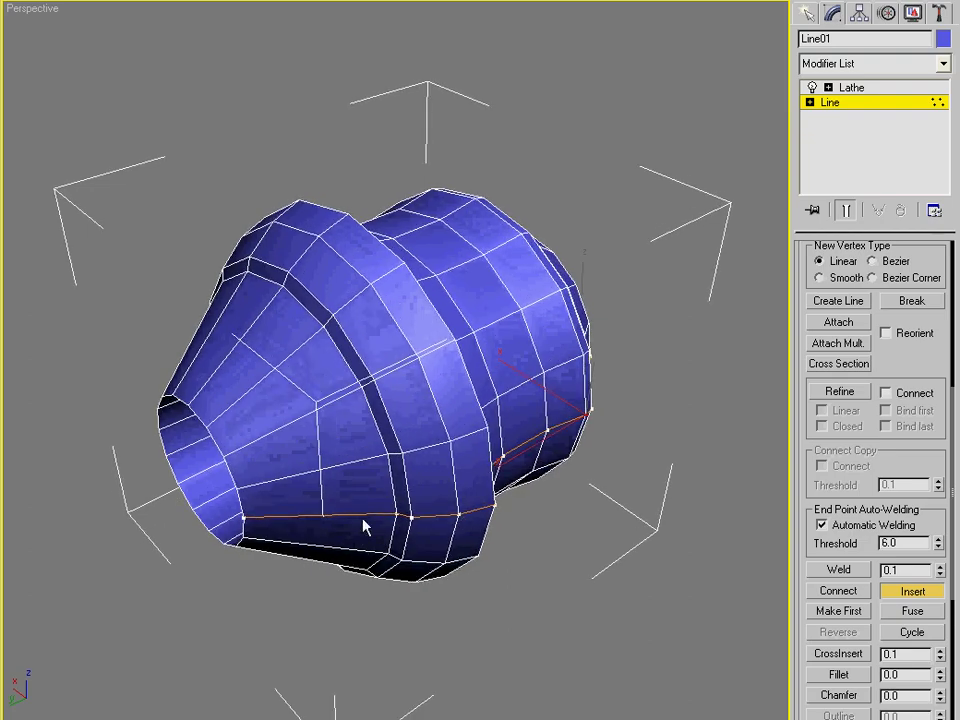
{"action": "left_click", "coordinate": [250, 522]}
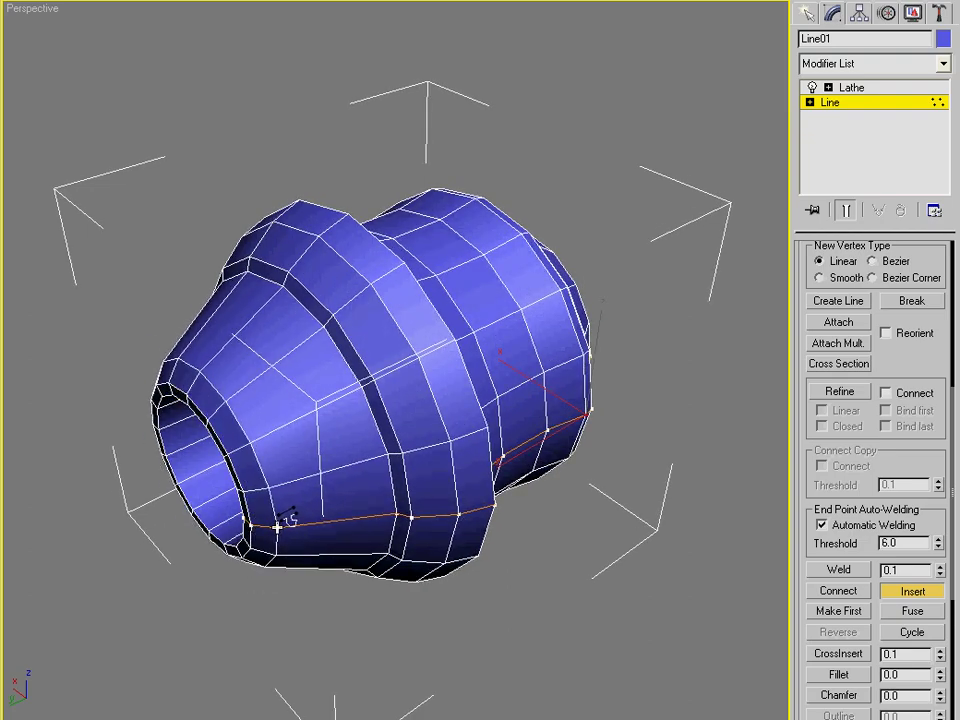
{"action": "left_click", "coordinate": [276, 525]}
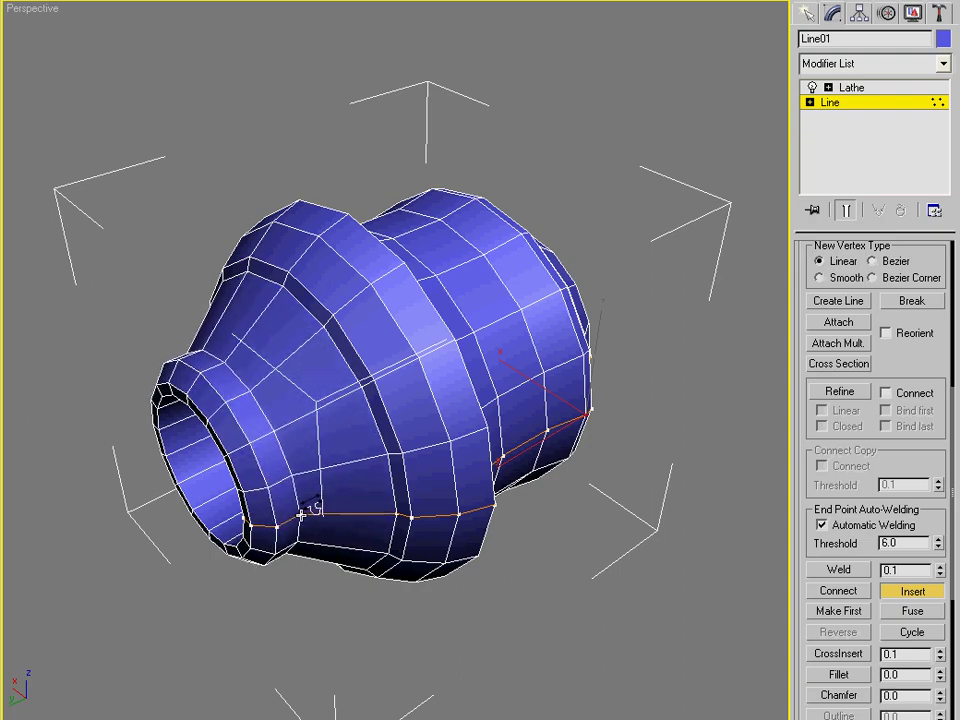
{"action": "left_click", "coordinate": [303, 516]}
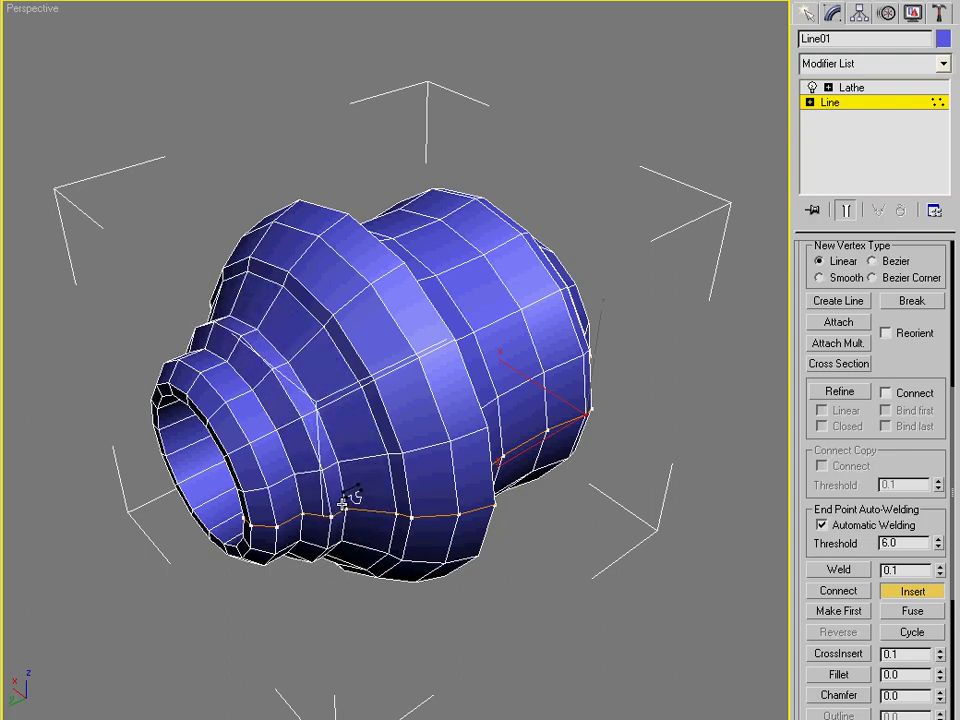
{"action": "left_click", "coordinate": [358, 508]}
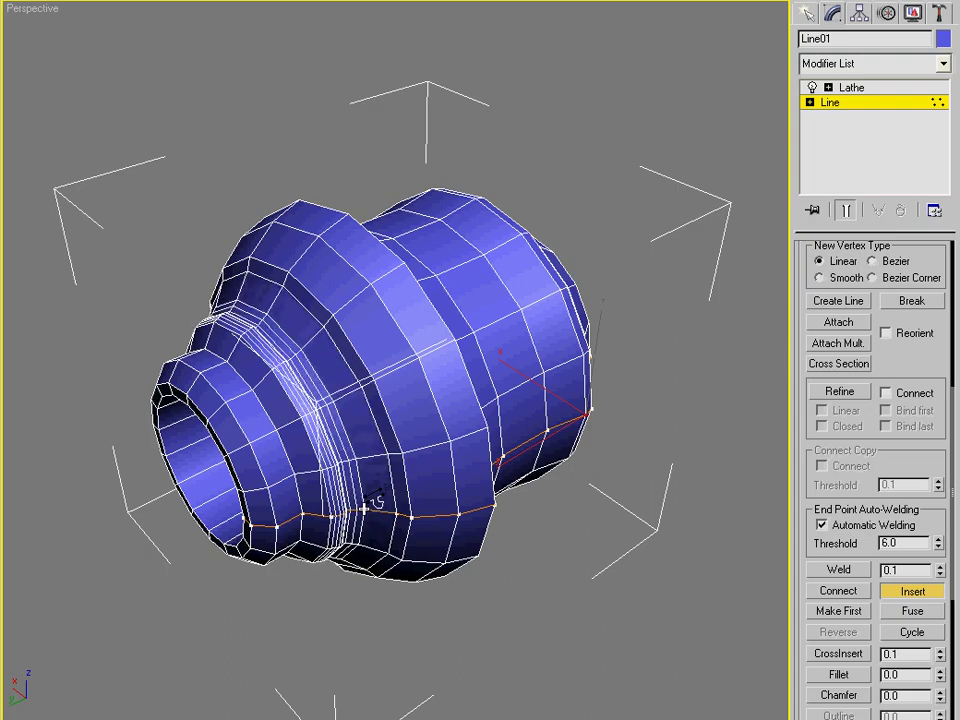
{"action": "right_click", "coordinate": [375, 505]}
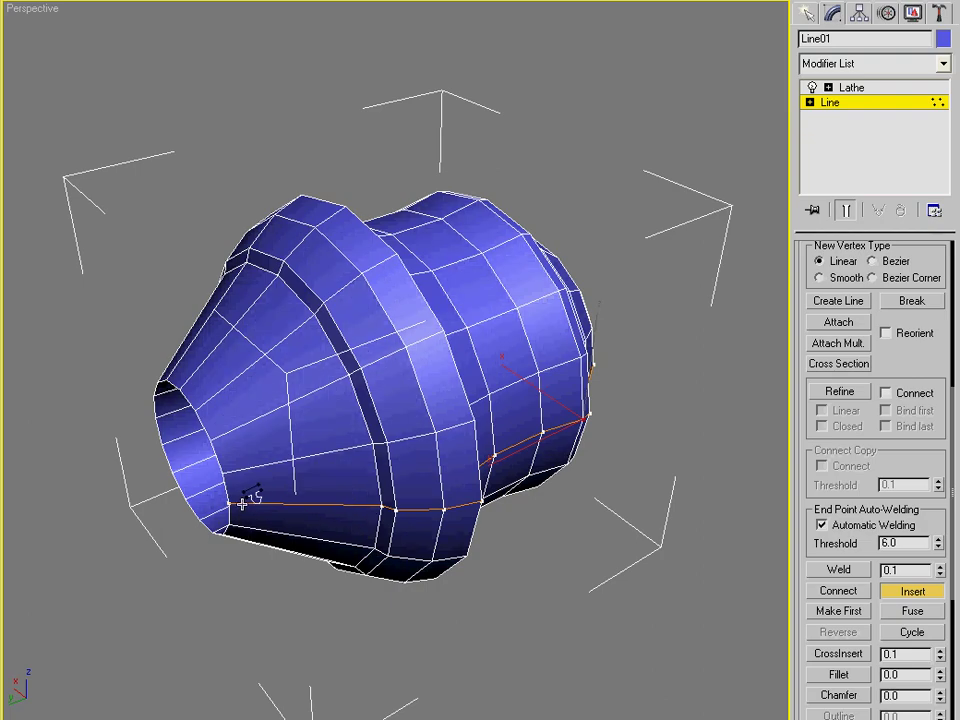
Insert more vertices from the profile's left end to add extra rings near the open end
{"action": "left_click", "coordinate": [248, 508]}
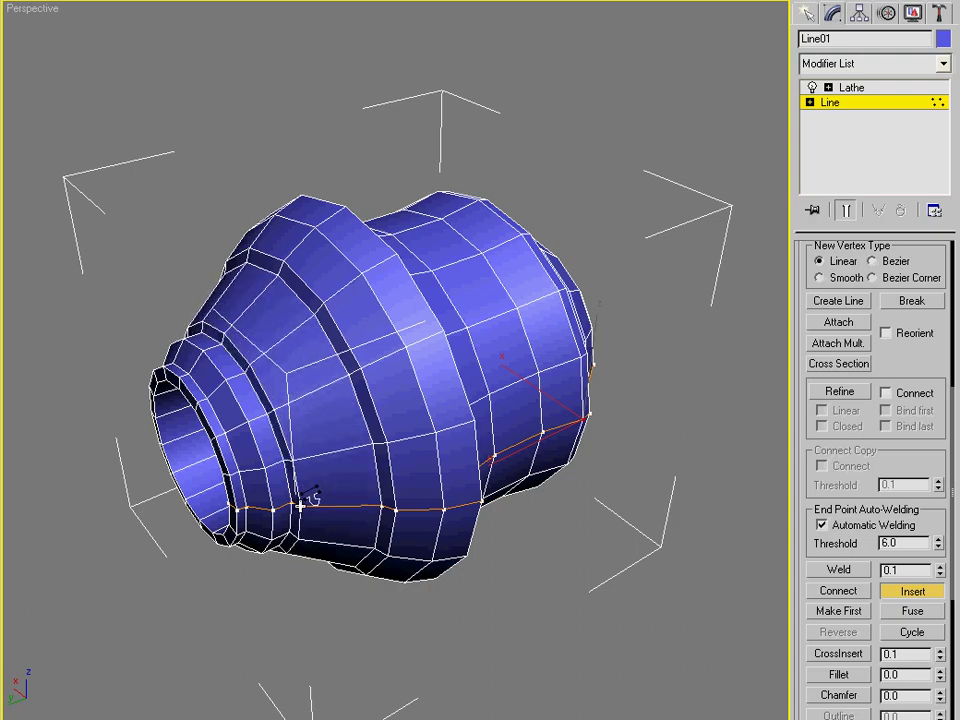
{"action": "left_click", "coordinate": [301, 505]}
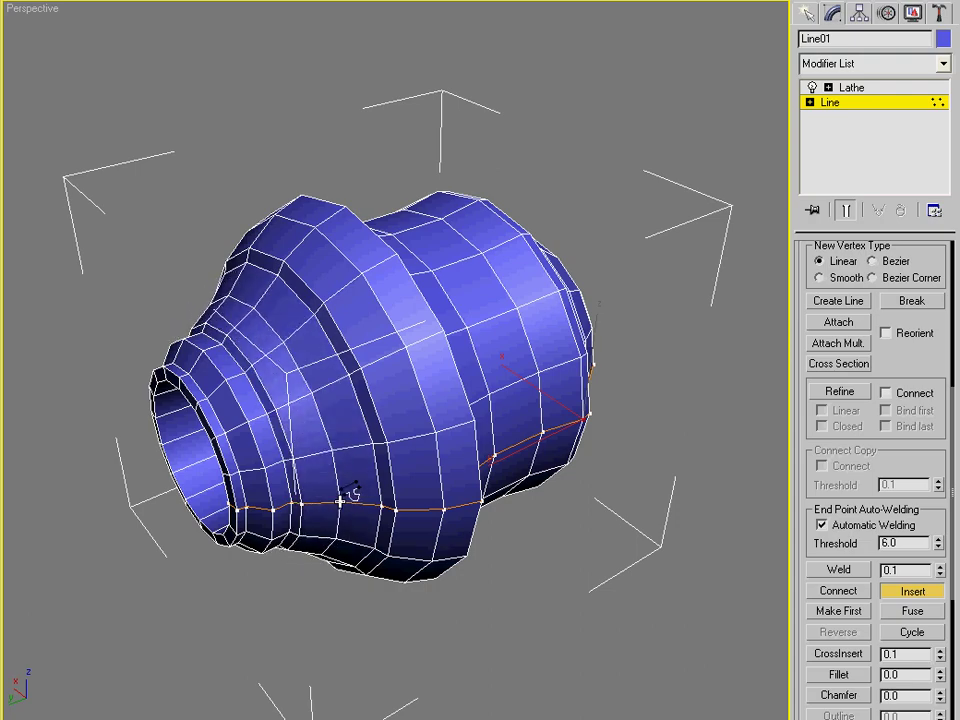
{"action": "left_click", "coordinate": [326, 508]}
{"action": "middle_click_drag", "start_coordinate": [369, 499], "coordinate": [399, 506], "text": "alt"}
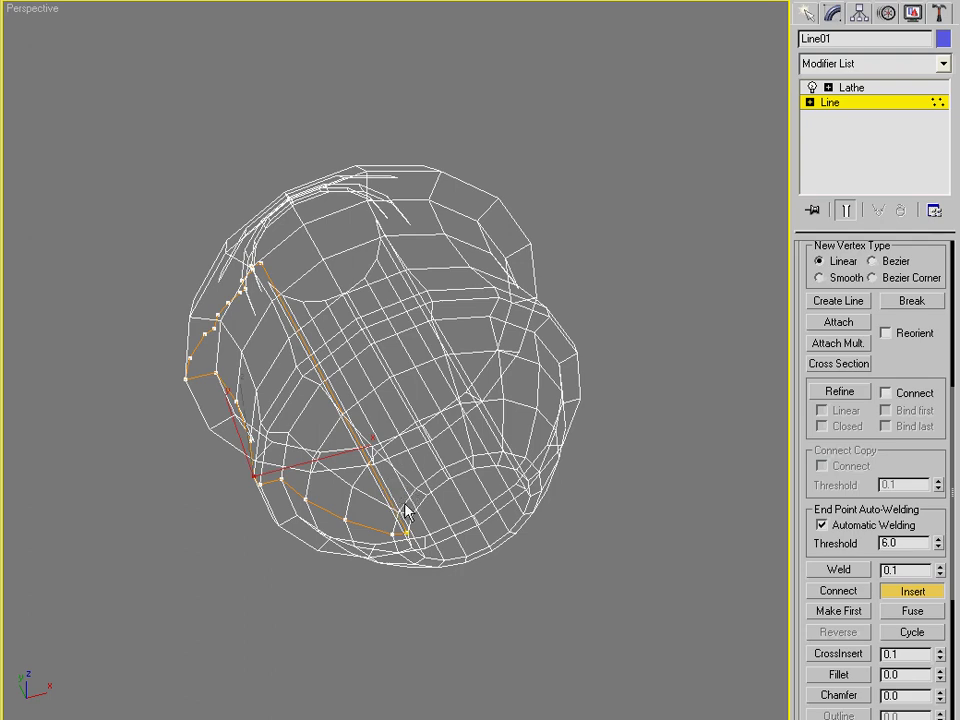
Orbit and tilt around the wireframe mesh to inspect the refined Line01 profile, including end-on
{"action": "middle_click_drag", "start_coordinate": [364, 418], "coordinate": [231, 339], "text": "alt"}
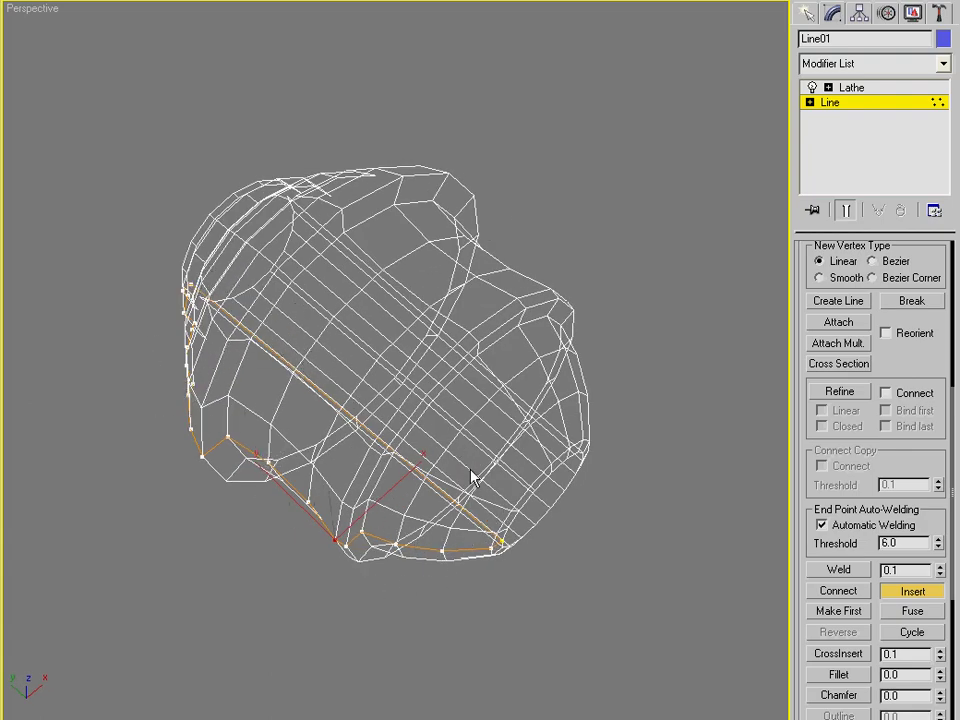
{"action": "middle_click_drag", "start_coordinate": [471, 476], "coordinate": [233, 389], "text": "alt"}
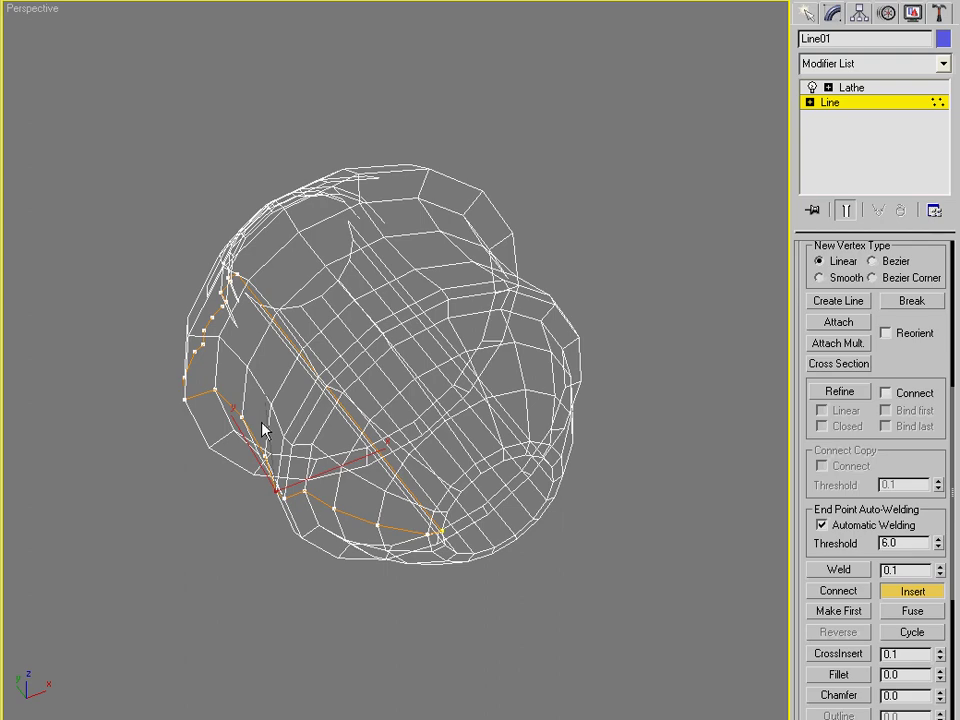
{"action": "middle_click_drag", "start_coordinate": [484, 470], "coordinate": [475, 388], "text": "alt"}
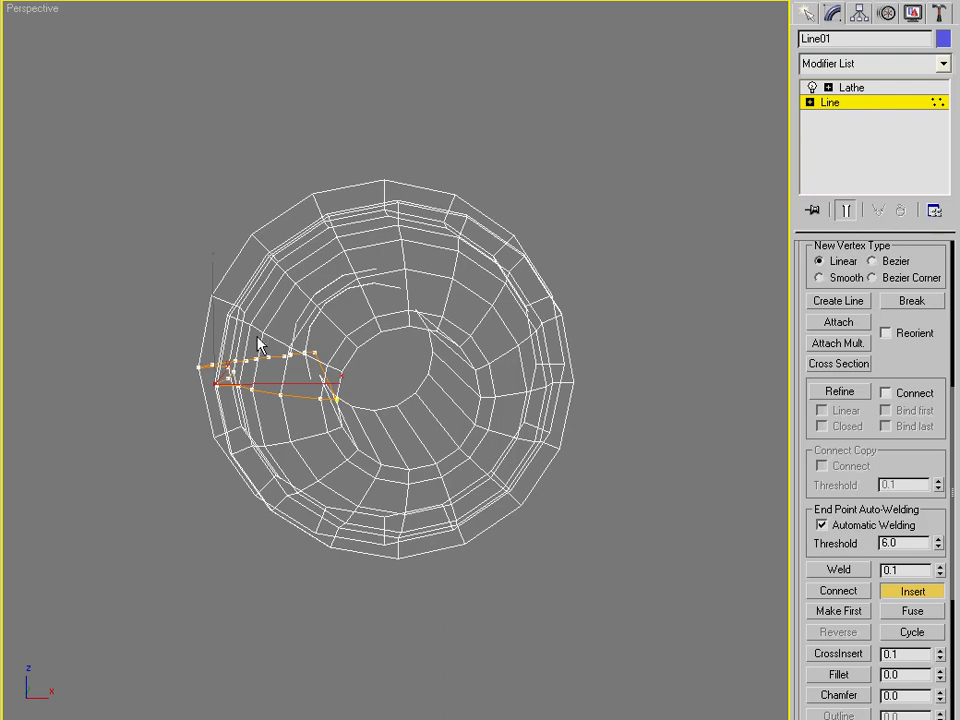
{"action": "middle_click_drag", "start_coordinate": [358, 300], "coordinate": [484, 403], "text": "alt"}
{"action": "middle_click_drag", "start_coordinate": [450, 285], "coordinate": [321, 457], "text": "alt"}
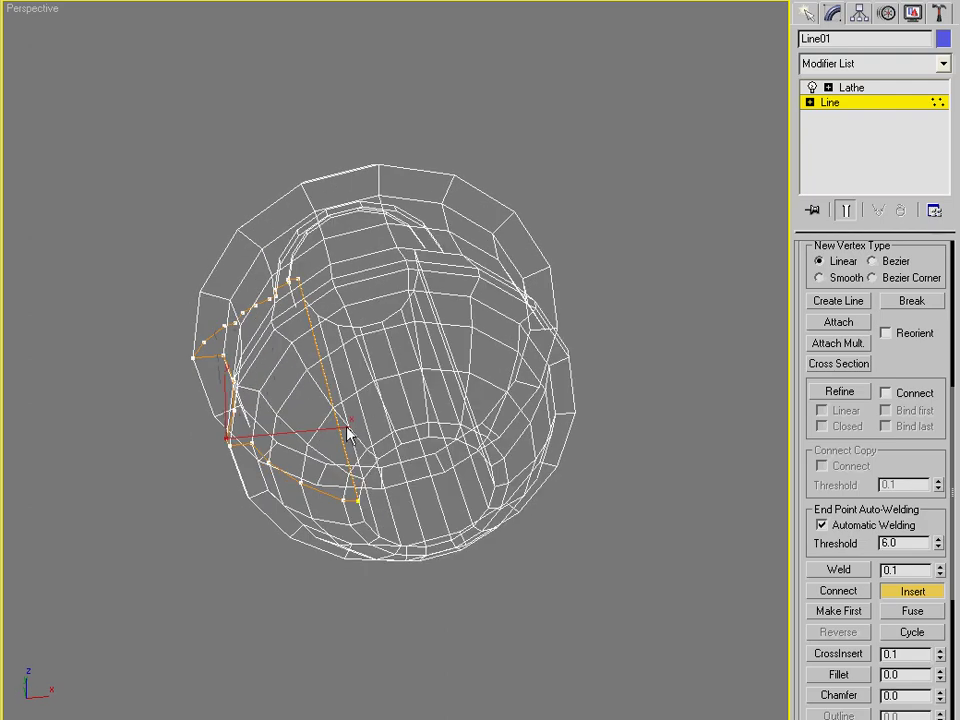